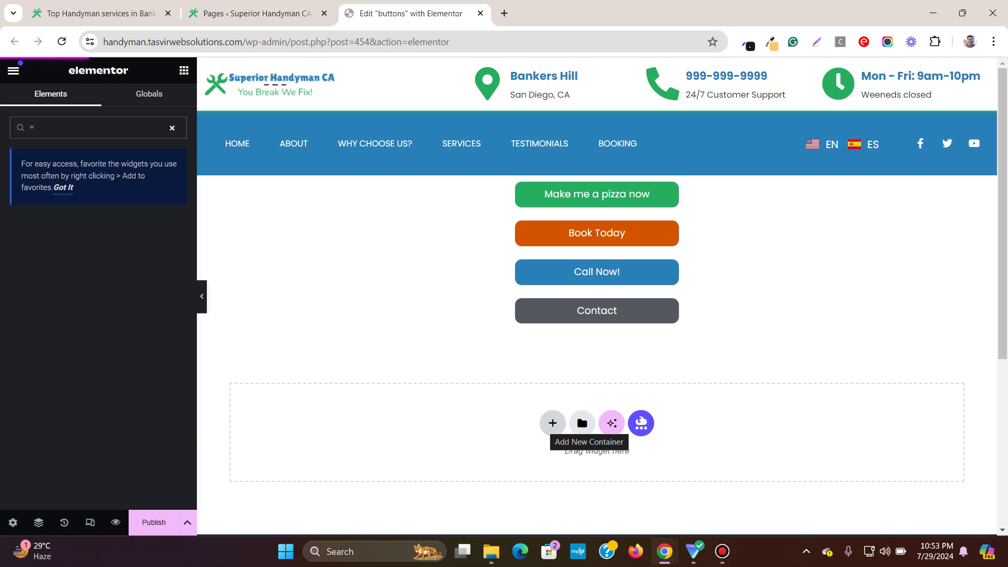
Add a downward-direction flexbox container below the existing buttons and set its top padding to 100 px
left_click(553, 423)
left_click(555, 465)
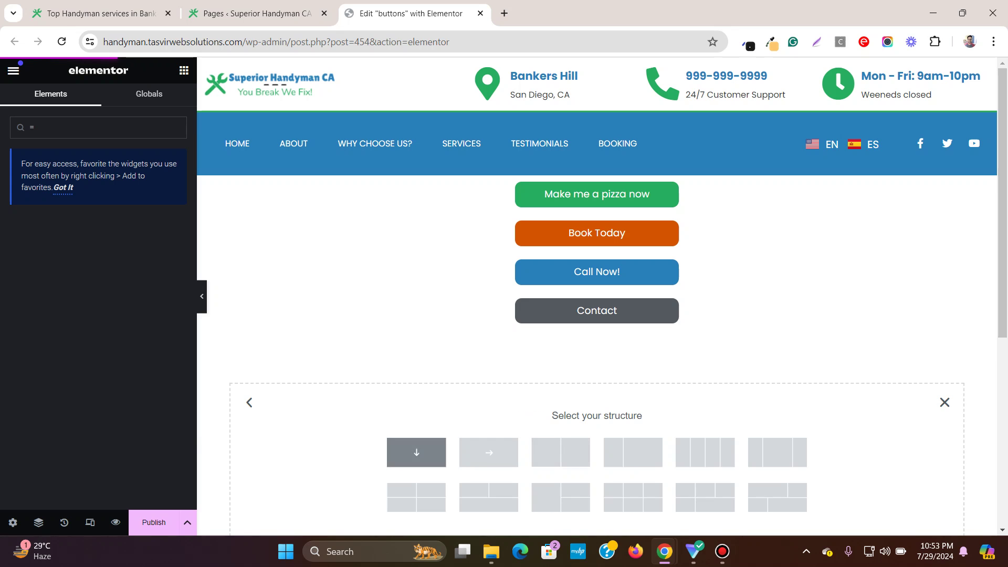
left_click(416, 452)
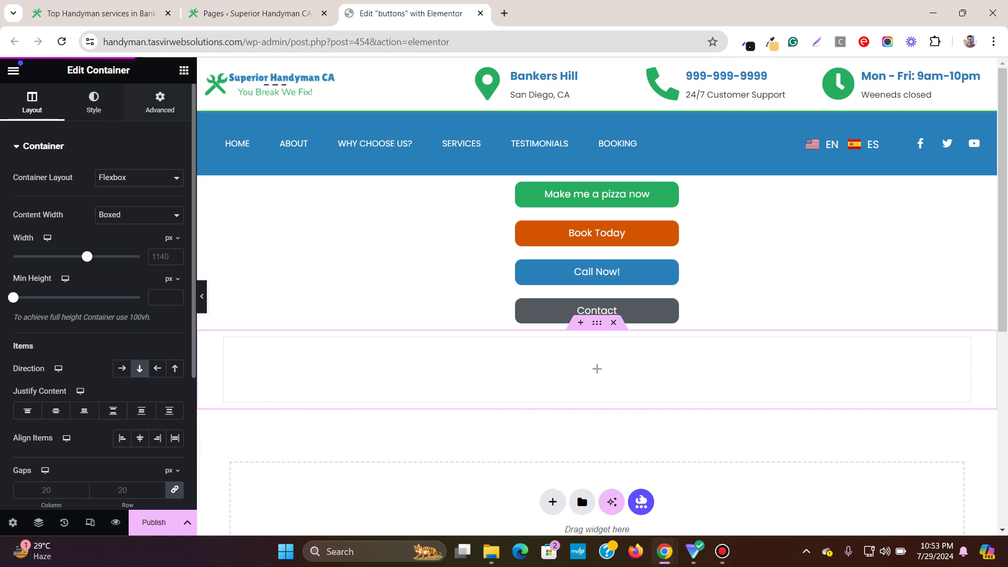
left_click(160, 102)
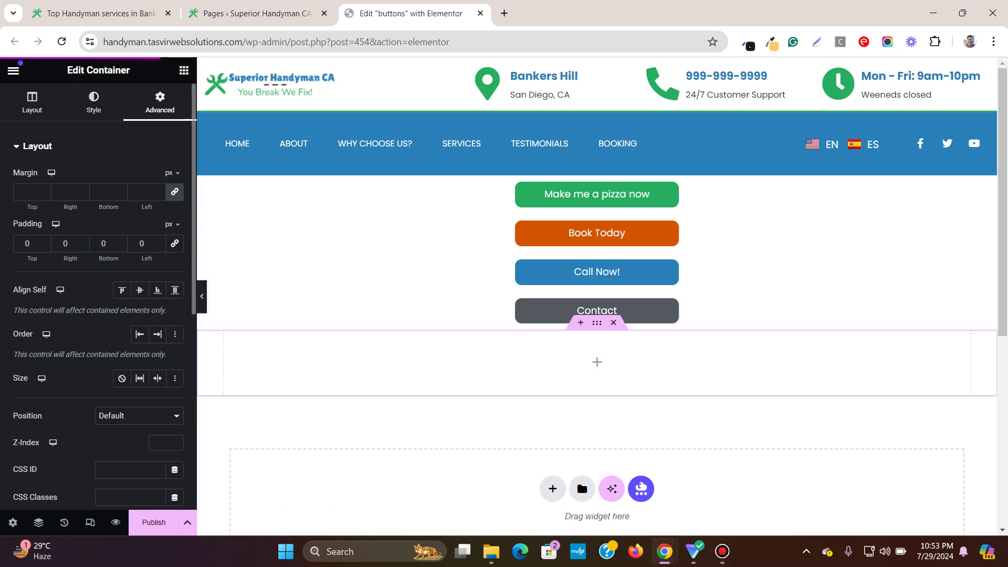
left_click(27, 243)
type("100")
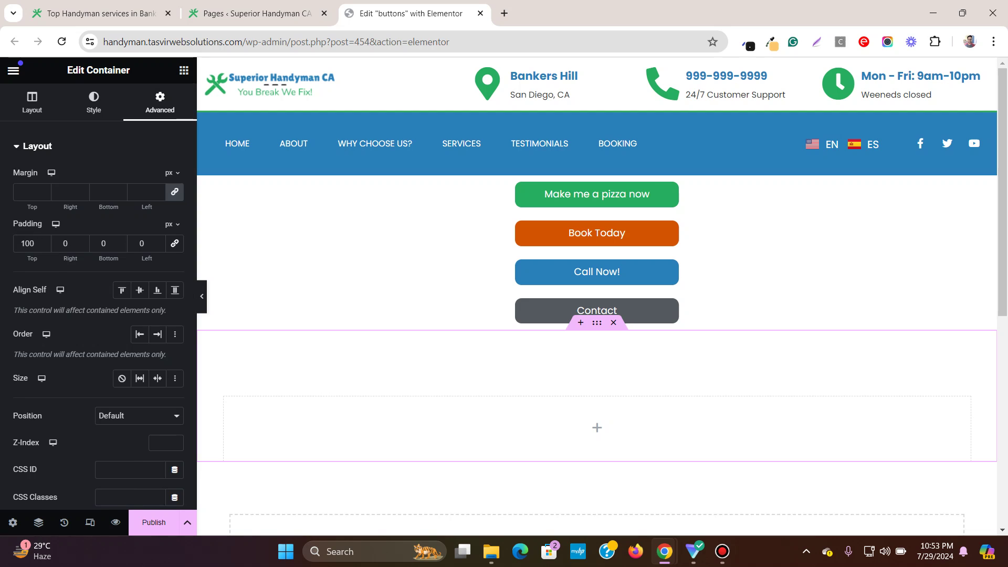
Insert a Button widget into the new empty container
left_click(184, 70)
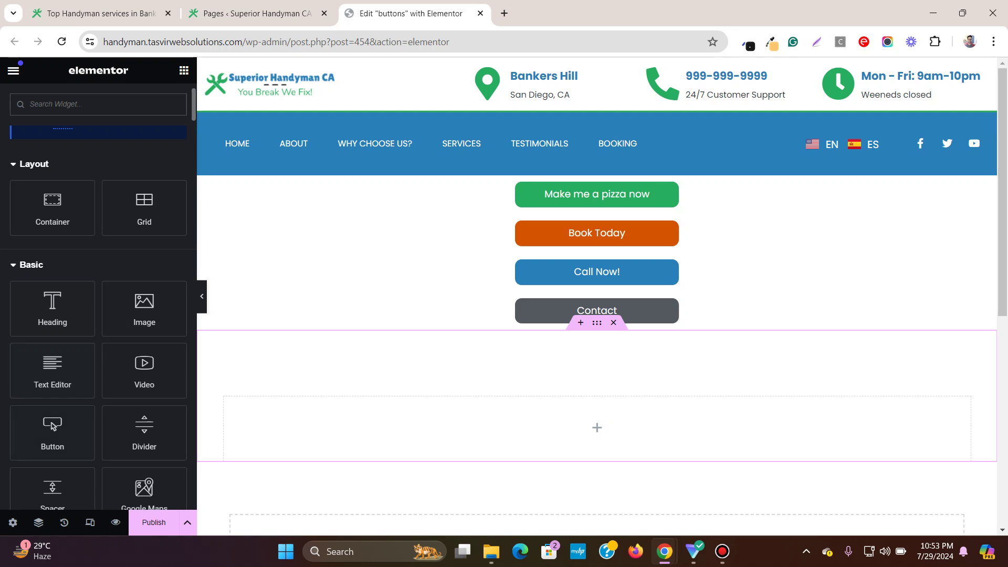
left_click_drag(53, 432, 597, 429)
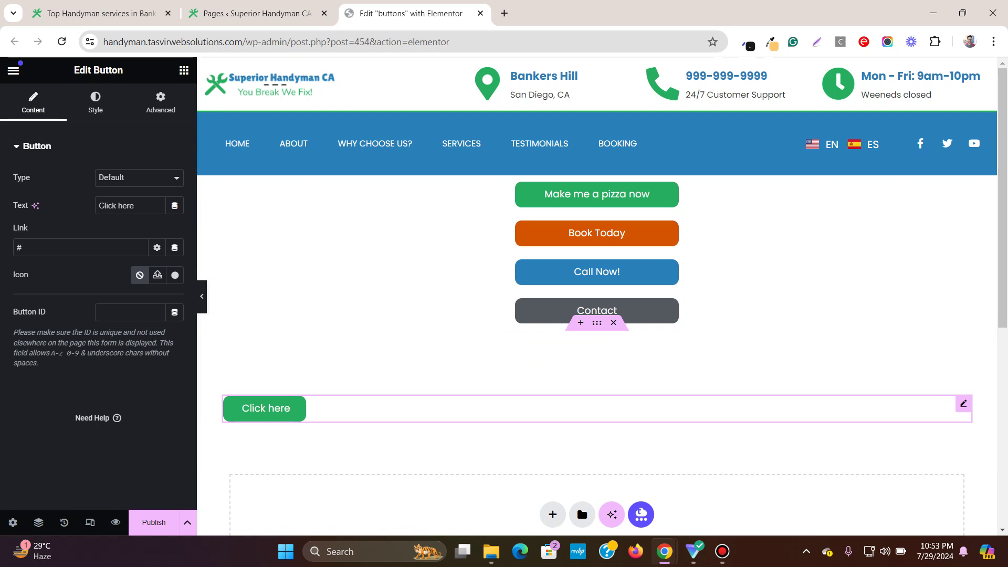
scroll(597, 368, "down", 1)
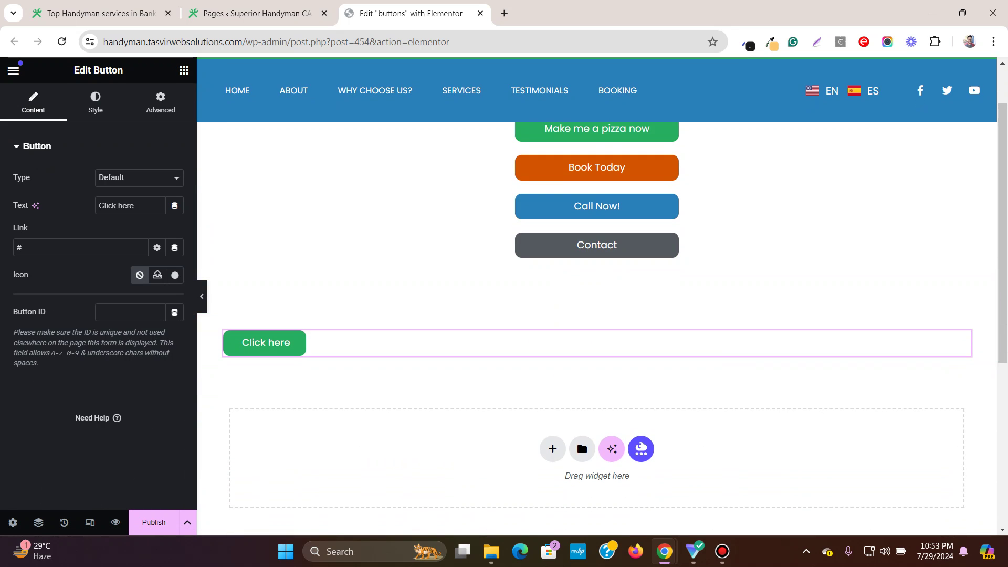
scroll(609, 242, "up", 1)
Copy the text "Make me a pizza now" from the original green button and use it as the new button's text
left_click(604, 194)
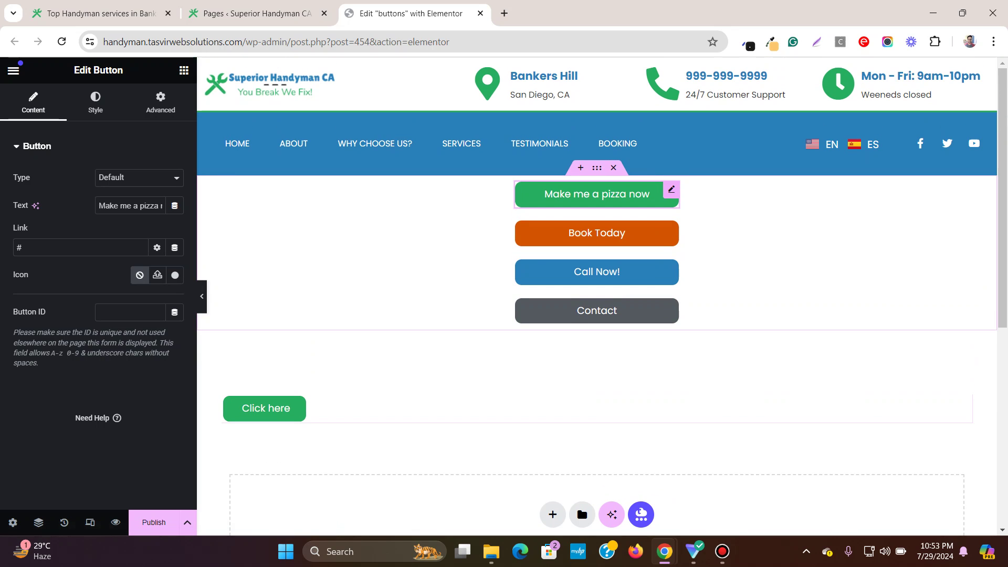
triple_click(109, 205)
right_click(134, 209)
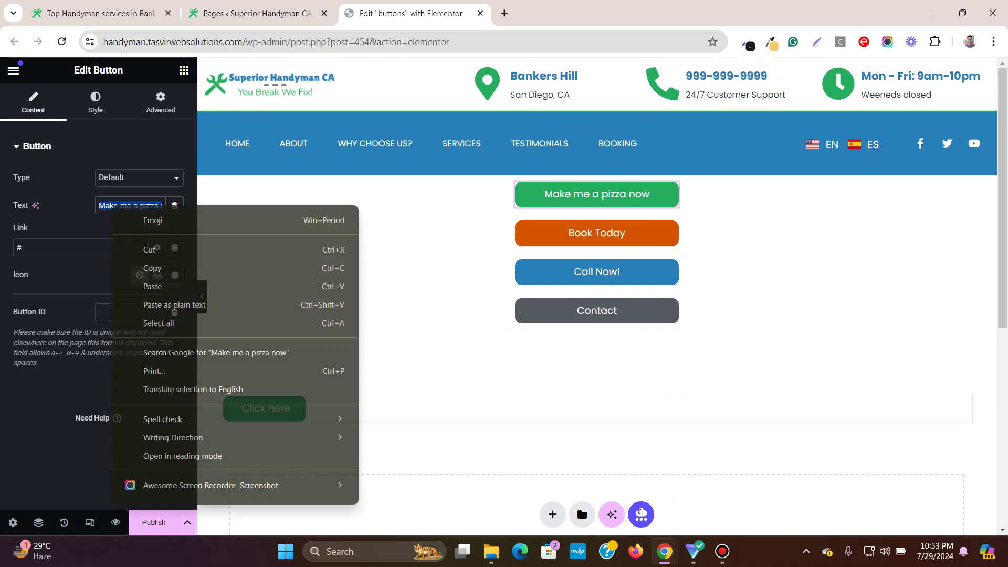
left_click(158, 265)
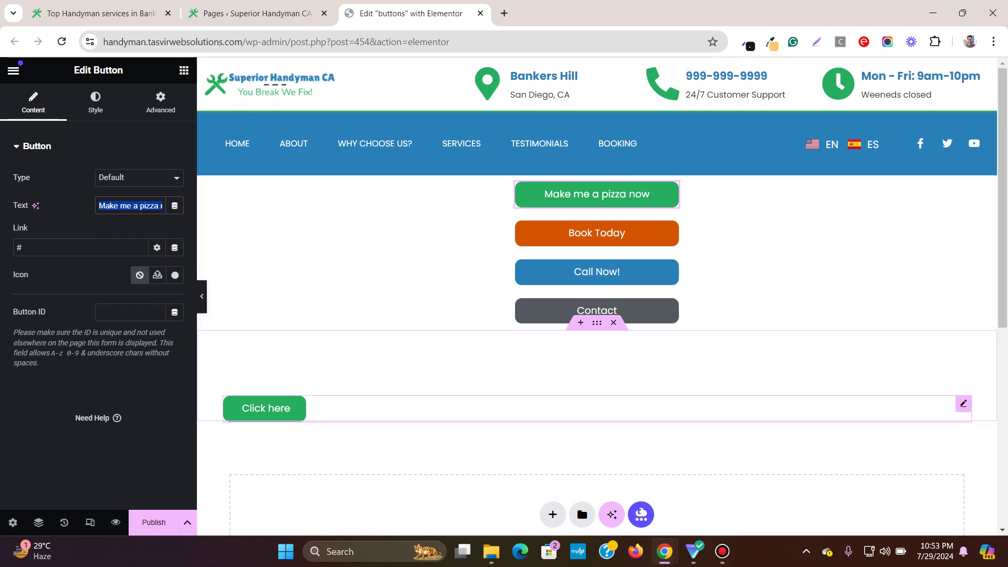
left_click(266, 408)
triple_click(126, 205)
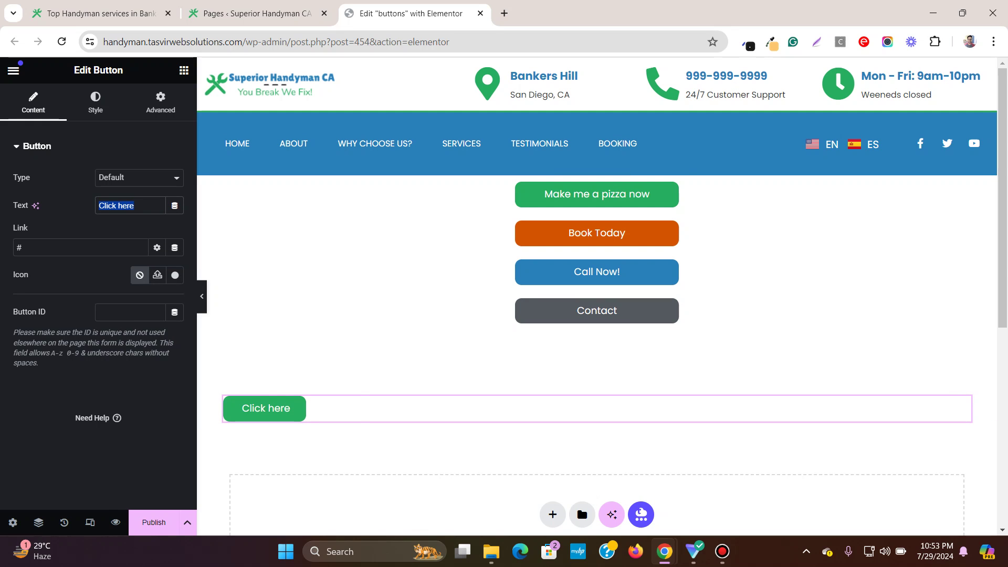
right_click(123, 202)
left_click(152, 279)
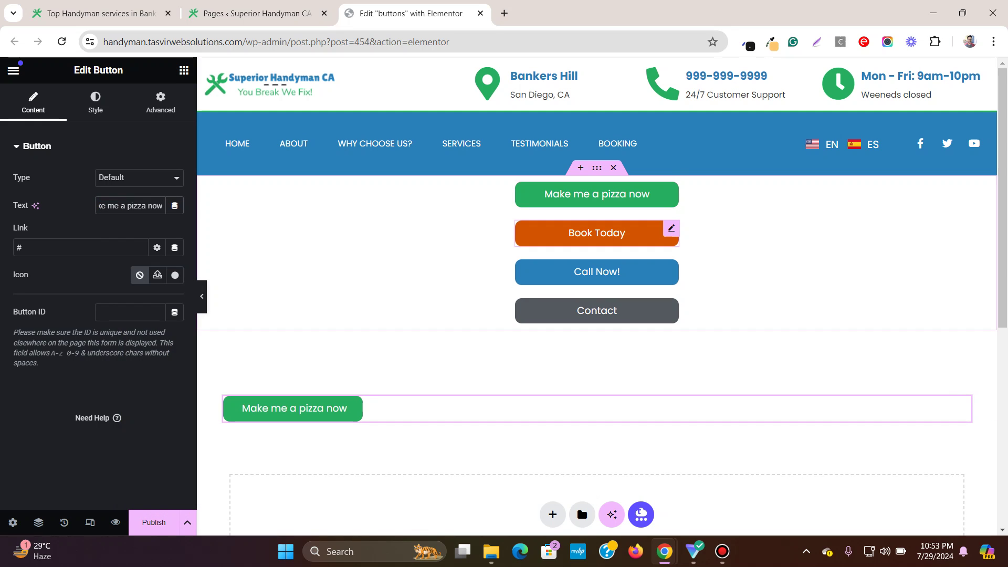
Duplicate the new "Make me a pizza now" button and set the copy's text to "Book Today"
right_click(963, 403)
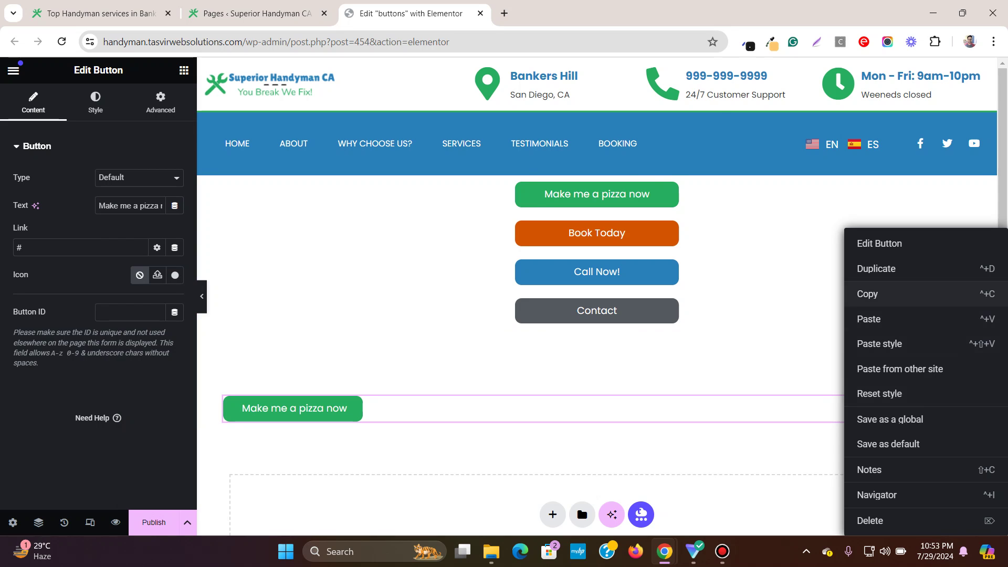
left_click(878, 268)
triple_click(126, 206)
right_click(139, 204)
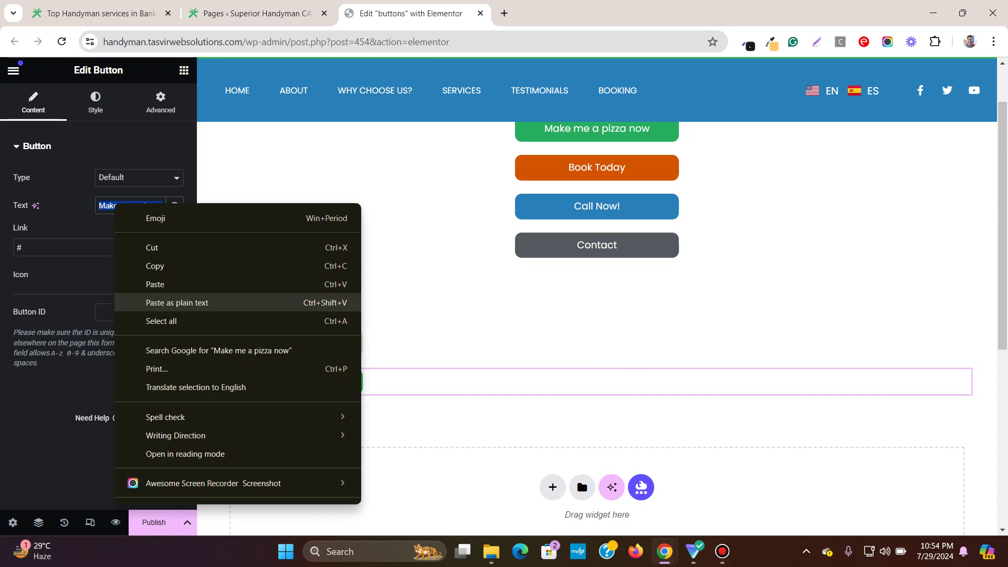
left_click(153, 300)
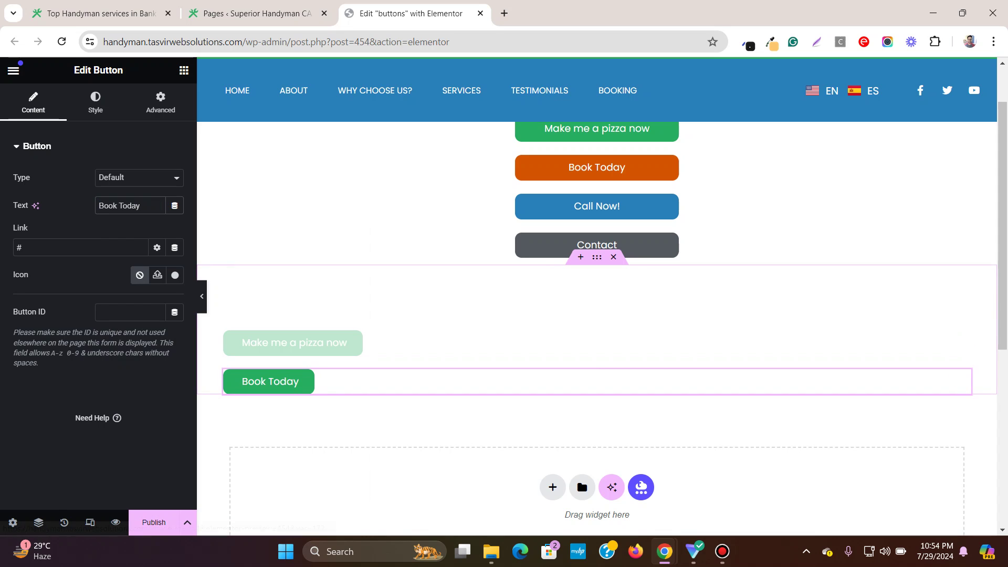
Duplicate the new "Book Today" button and replace the copy's text with "Call Now!", copied from the original blue button
right_click(963, 377)
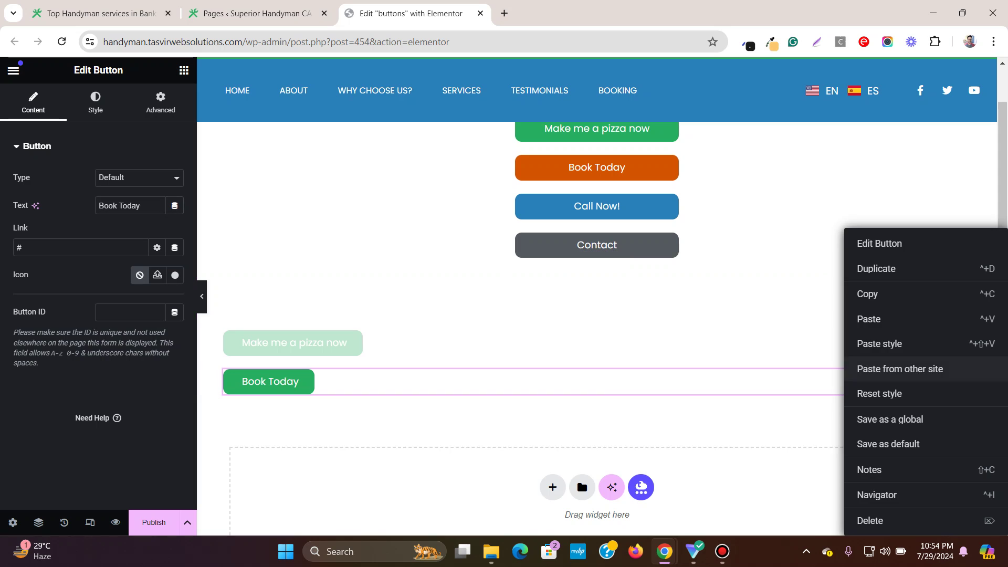
left_click(872, 268)
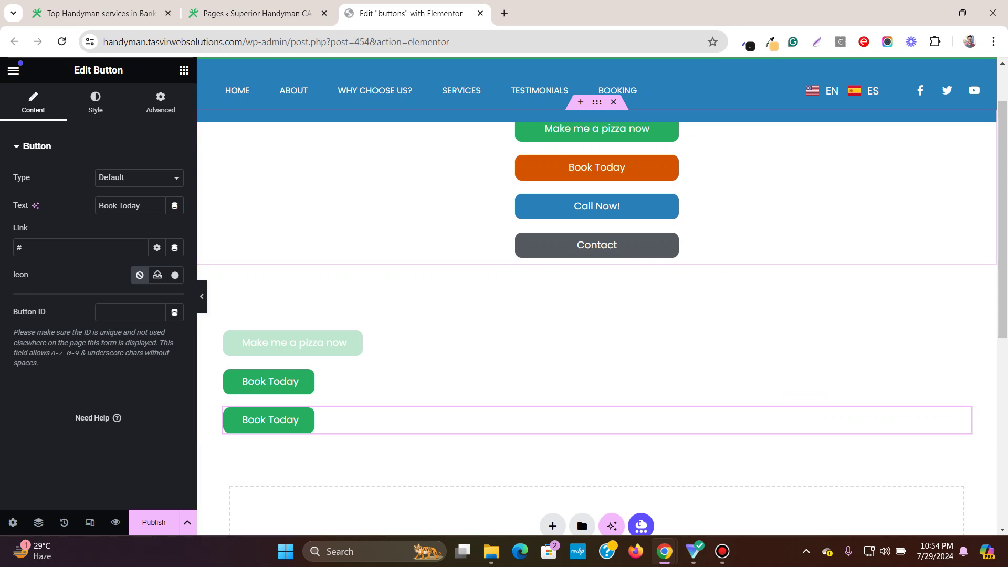
left_click(672, 203)
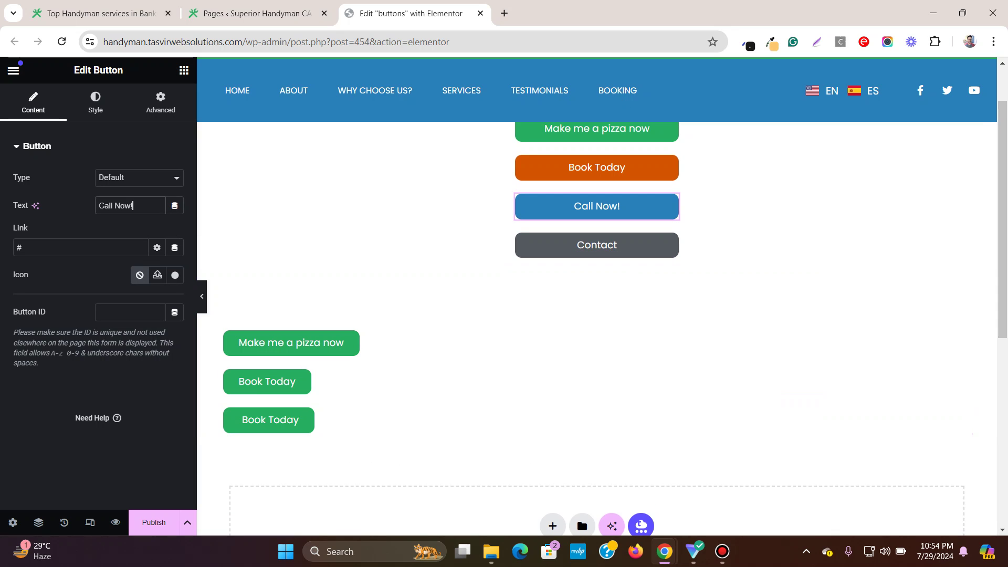
triple_click(134, 206)
right_click(137, 202)
left_click(157, 261)
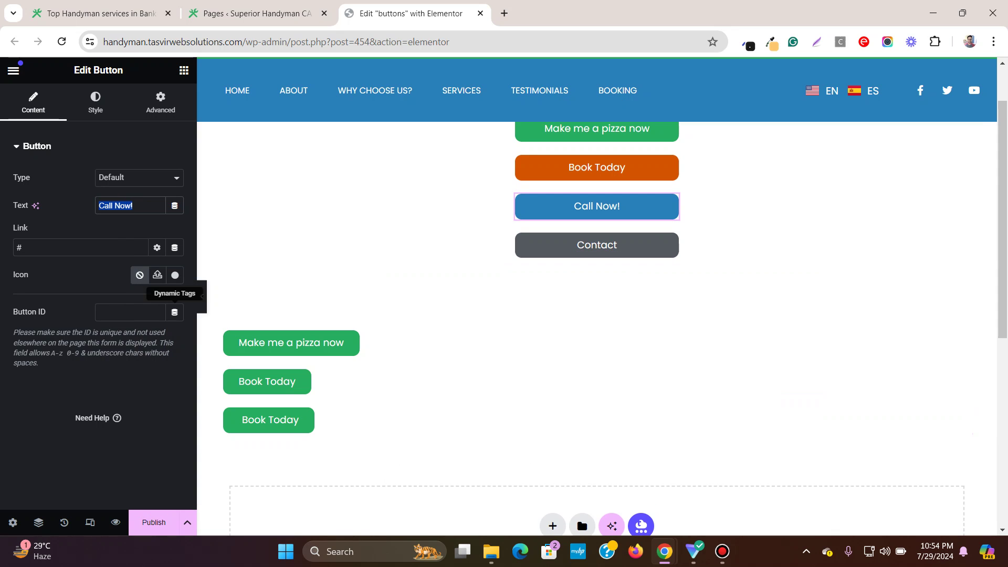
left_click(269, 420)
triple_click(121, 205)
right_click(107, 205)
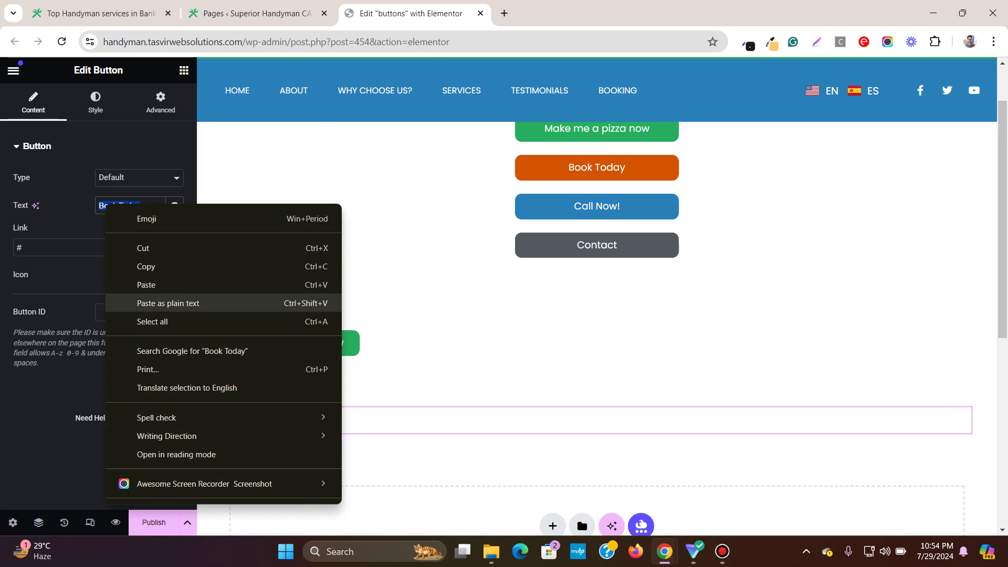
left_click(158, 303)
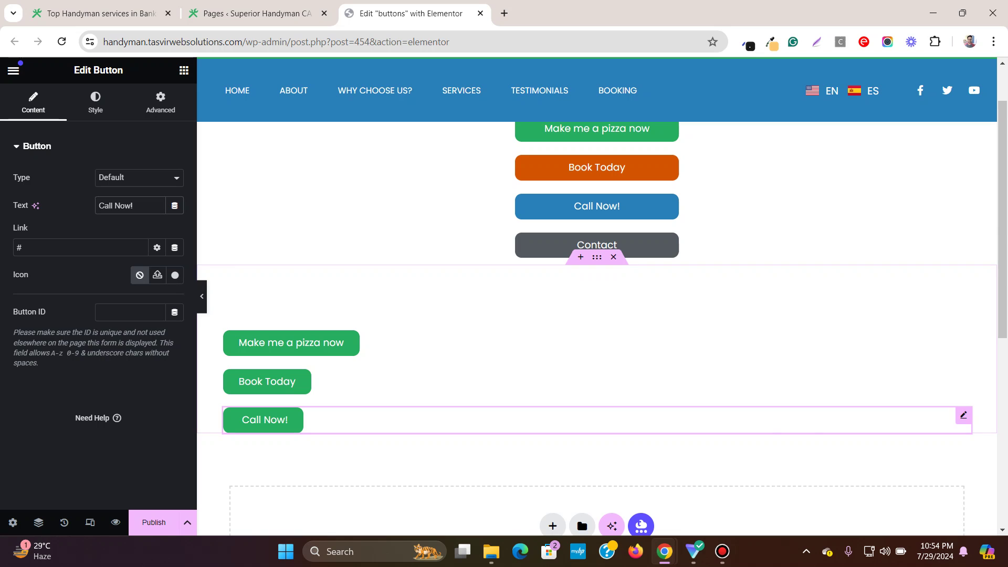
Duplicate the new "Call Now!" button and replace the copy's text with "Contact", copied from the original grey button
right_click(964, 416)
left_click(892, 269)
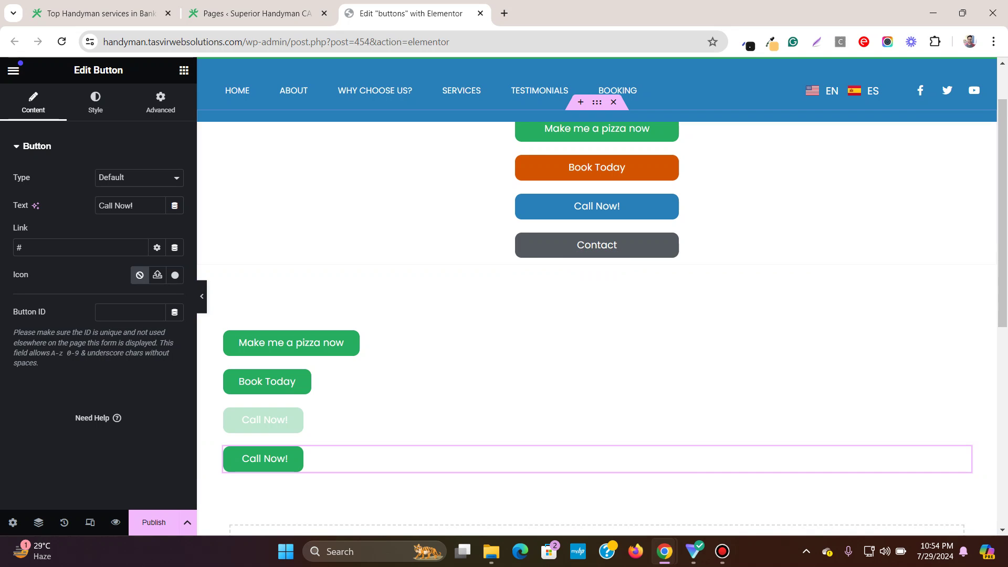
left_click(630, 245)
double_click(113, 205)
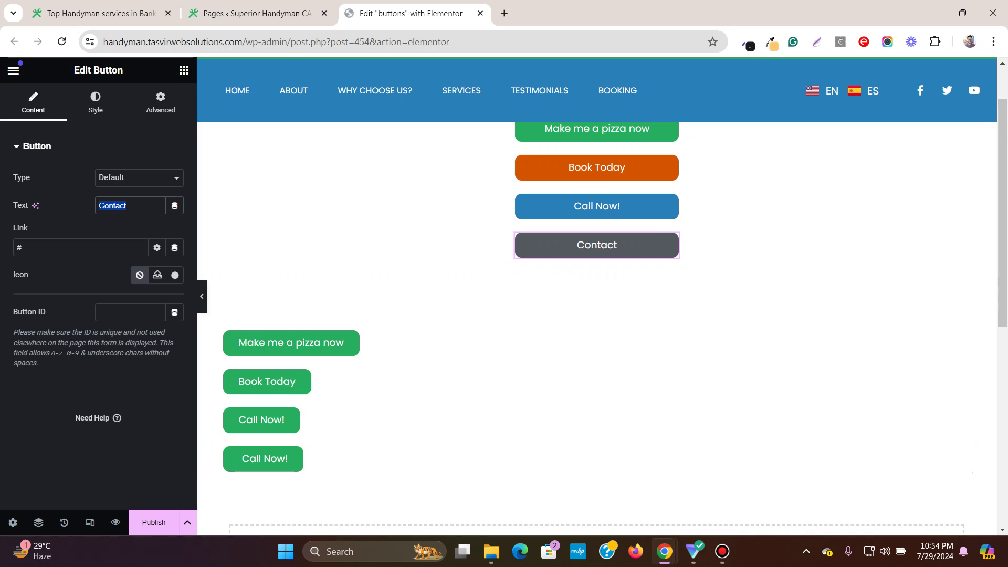
right_click(131, 207)
left_click(171, 268)
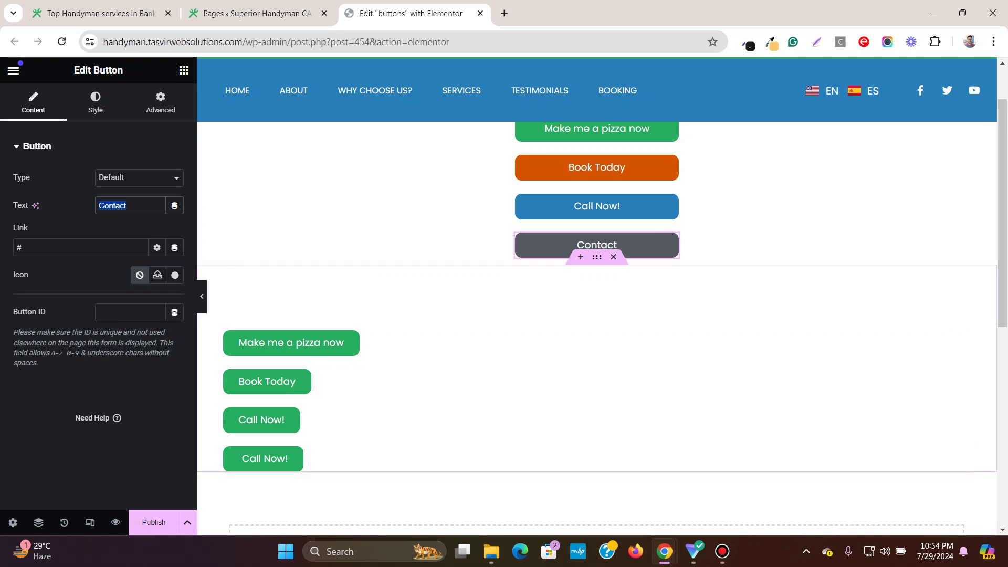
left_click(963, 455)
triple_click(115, 205)
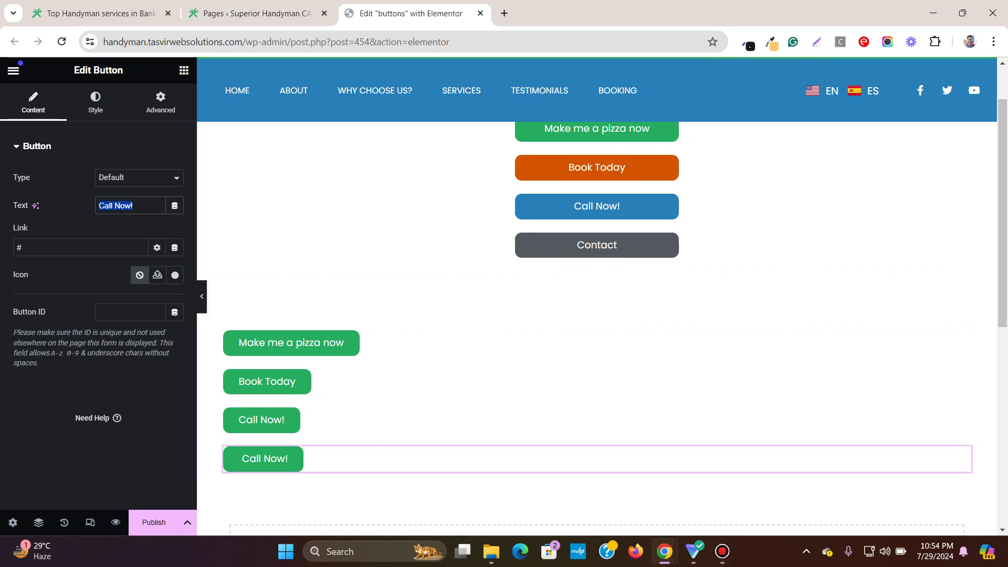
right_click(153, 206)
left_click(226, 238)
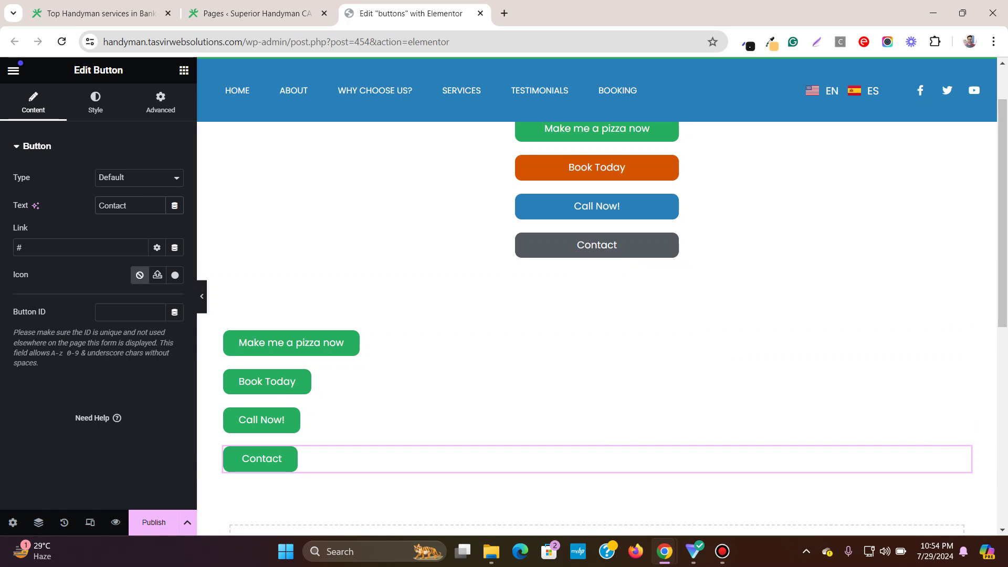
Set the position of the "Make me a pizza now" button in the new container to Stretch
scroll(596, 315, "up", 1)
scroll(597, 315, "down", 2)
scroll(596, 315, "up", 2)
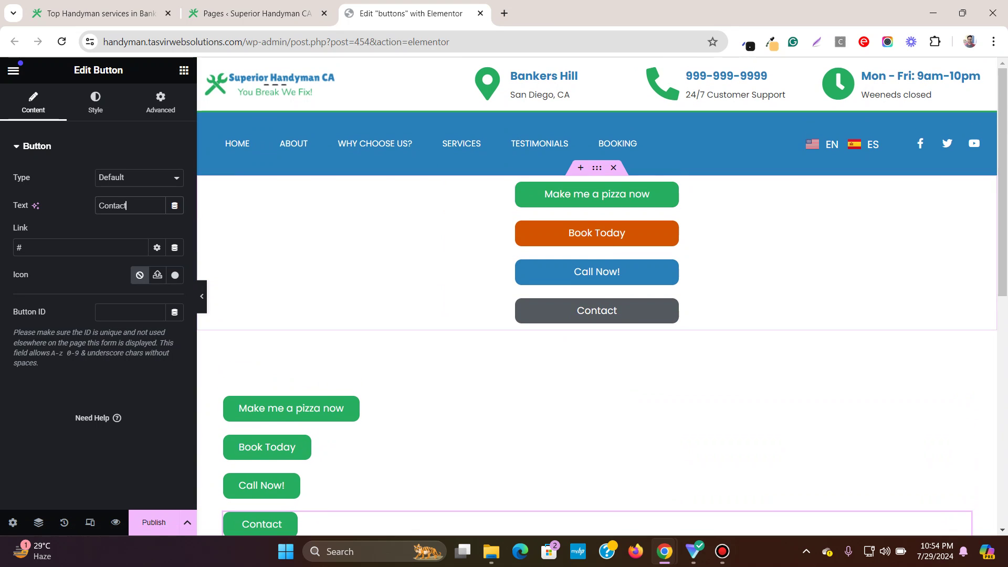
scroll(597, 325, "down", 1)
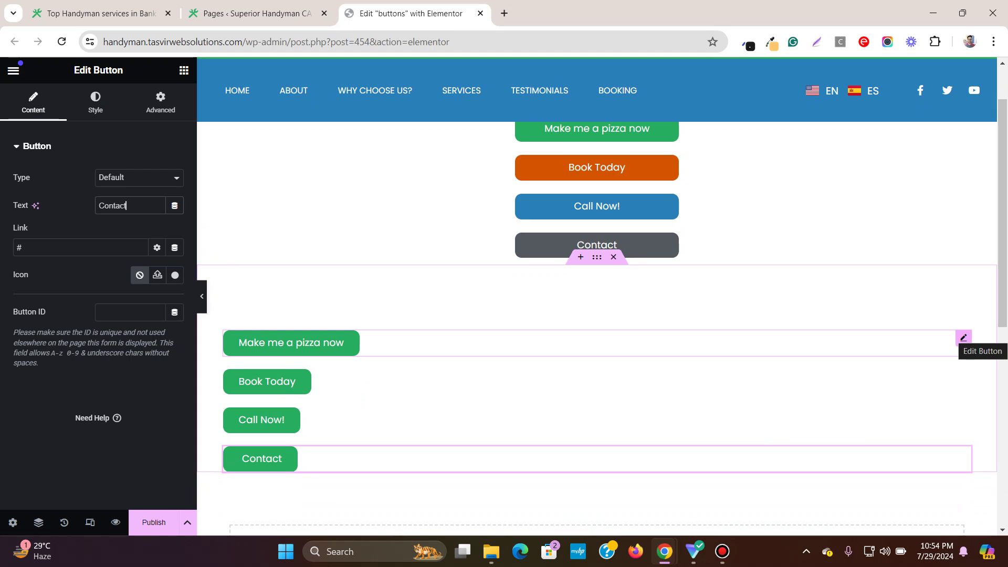
left_click(963, 338)
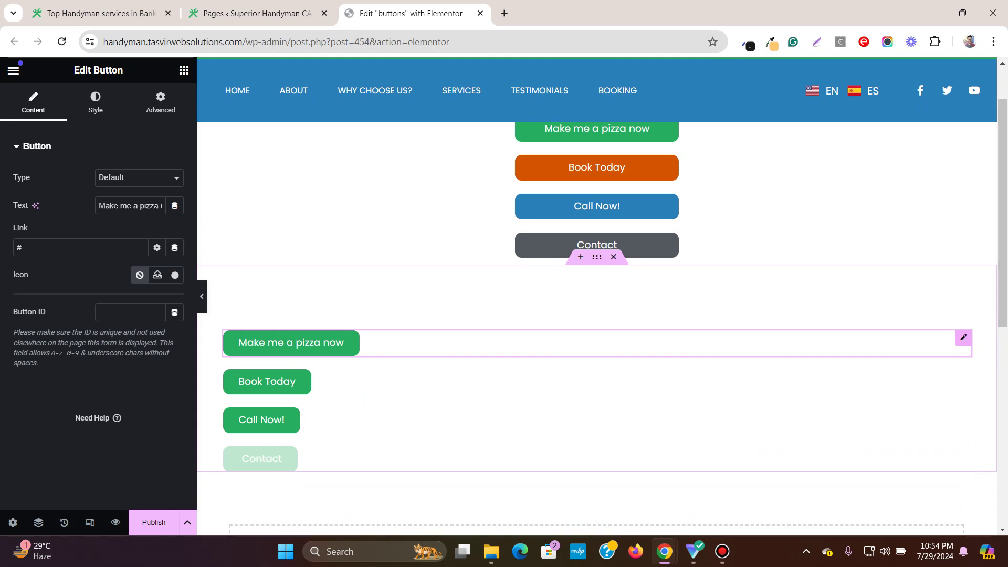
left_click(95, 103)
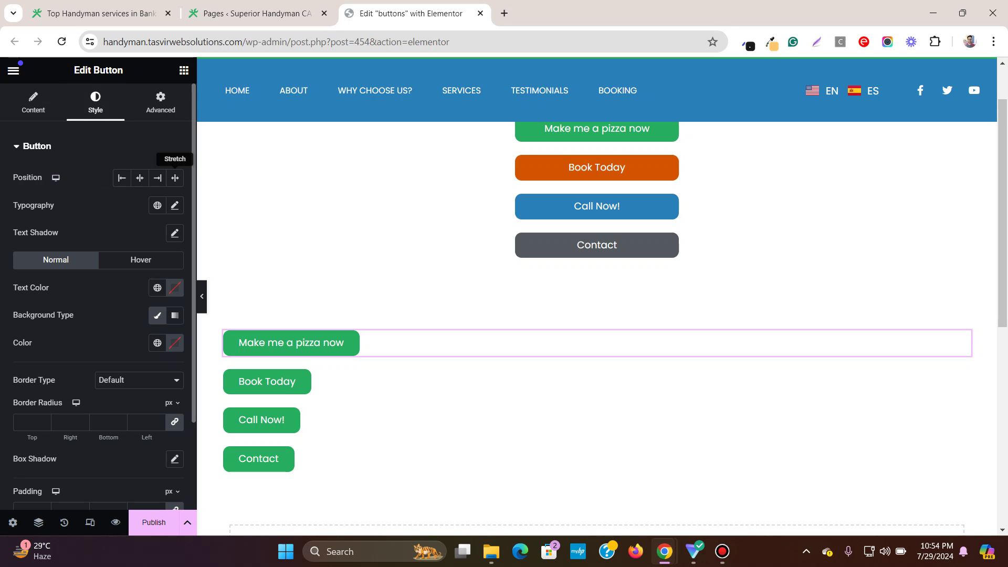
left_click(174, 178)
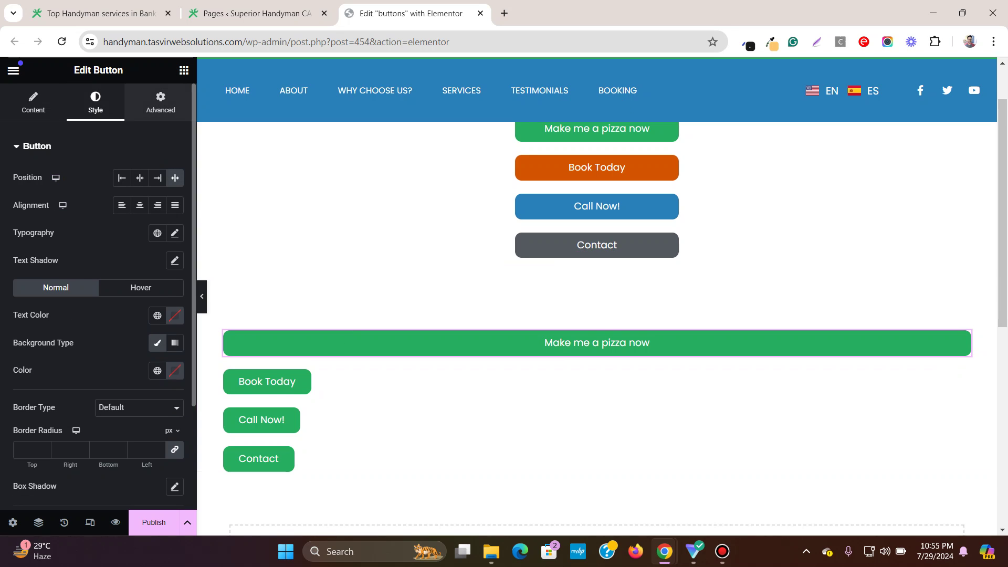
Give the stretched "Make me a pizza now" button a custom width of 200 px
left_click(161, 102)
left_click(139, 280)
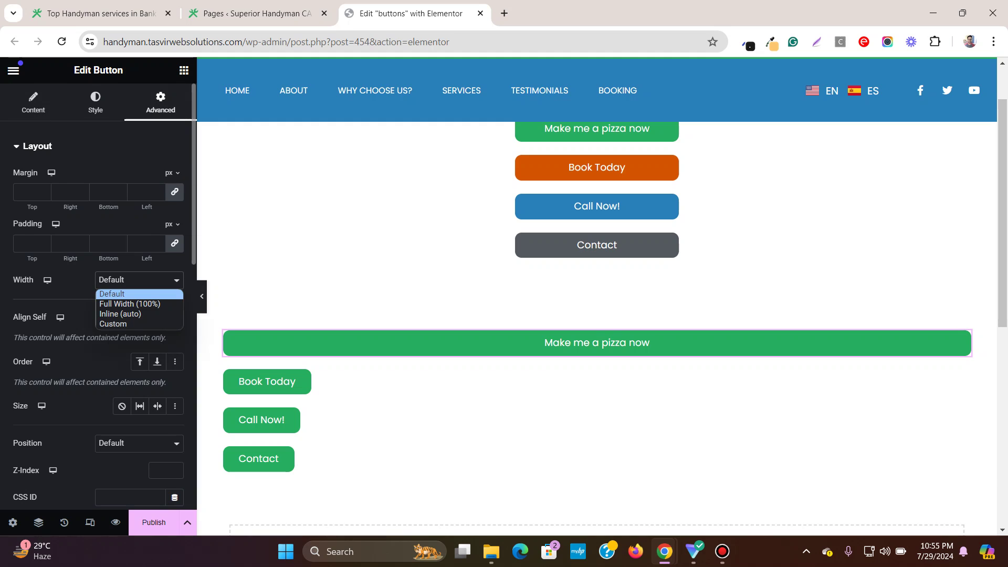
left_click(113, 324)
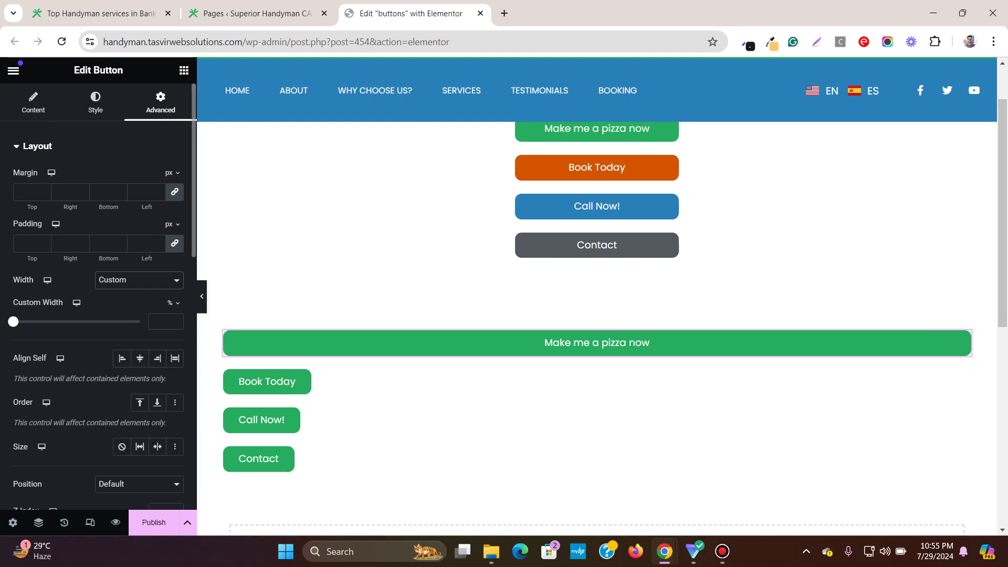
left_click(173, 303)
left_click(171, 317)
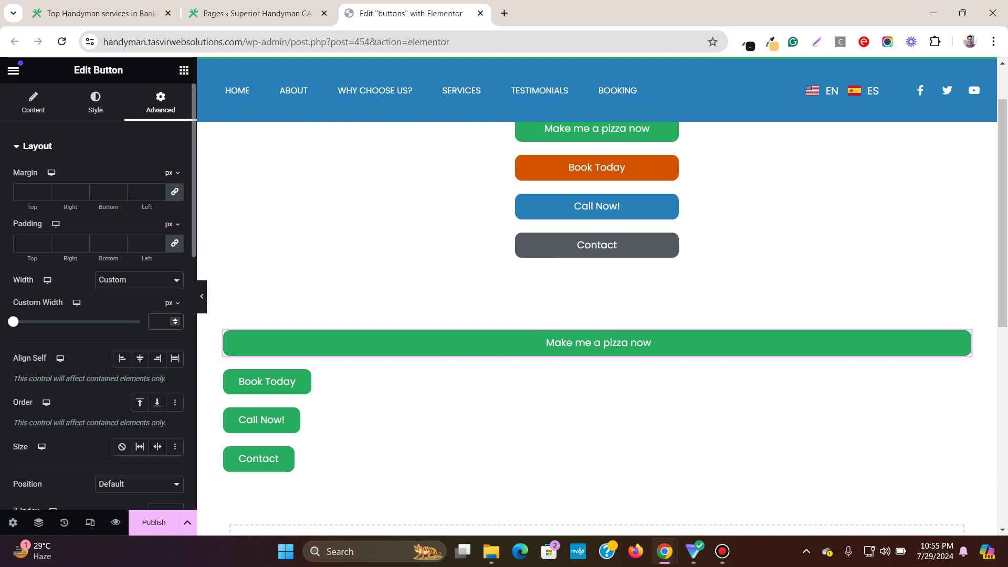
type("200")
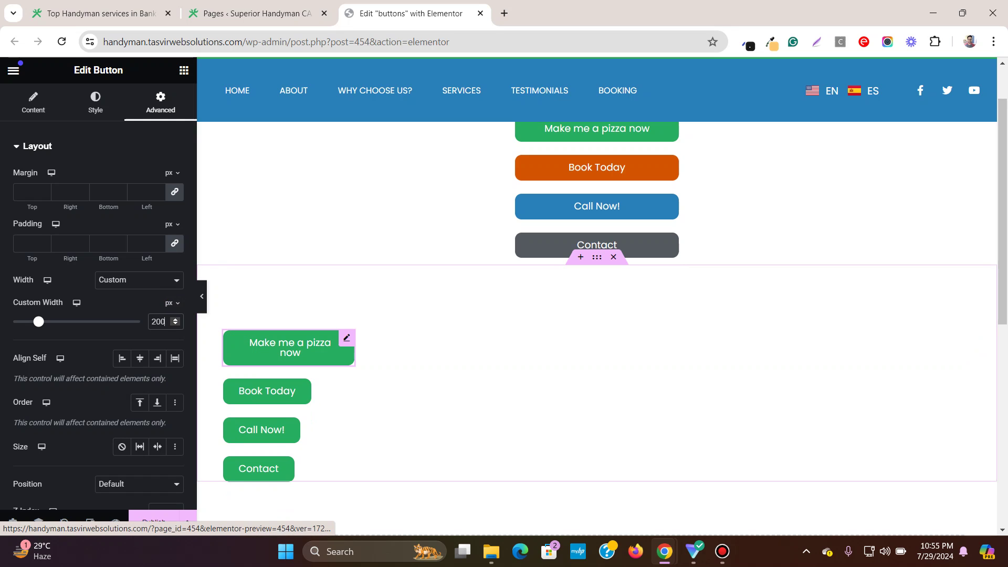
Increase the custom width of the new "Make me a pizza now" button in small increments to 219 px
key("Up")
key("Up")
key("Up")
key("Up")
key("Up")
key("Up")
key("Up")
key("Up")
key("Up")
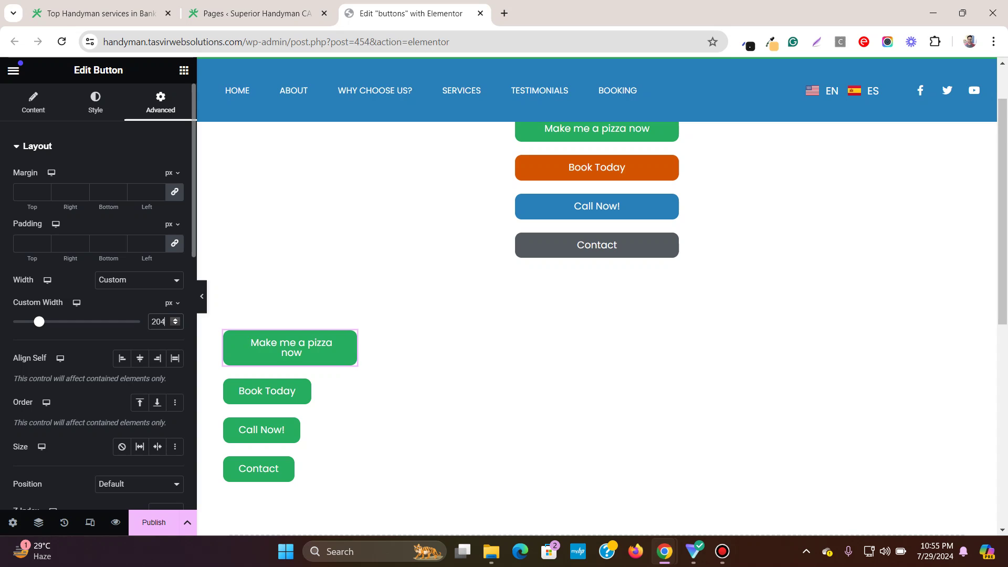
key("Up")
key("Up")
key("Up")
key("Up")
key("Up")
key("Up")
key("Up")
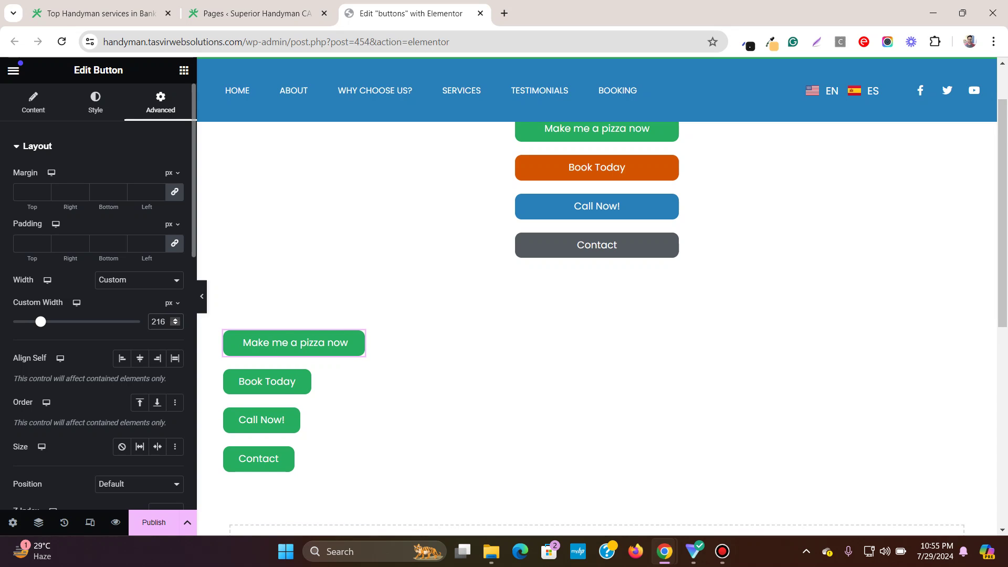
key("Up")
key("Up")
key("Up")
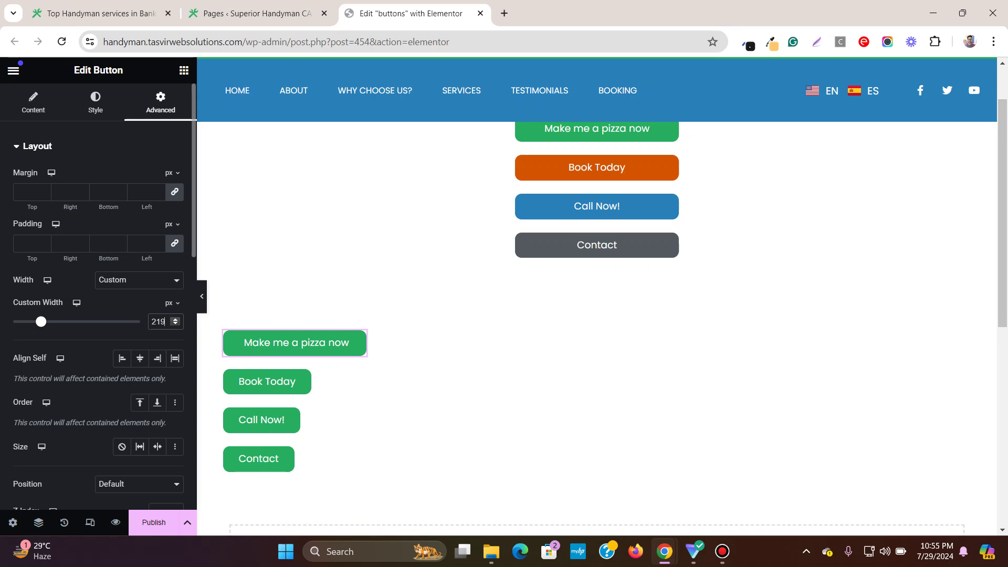
Set the custom width of the new "Make me a pizza now" button to 250 px
key("ctrl+a")
type("250")
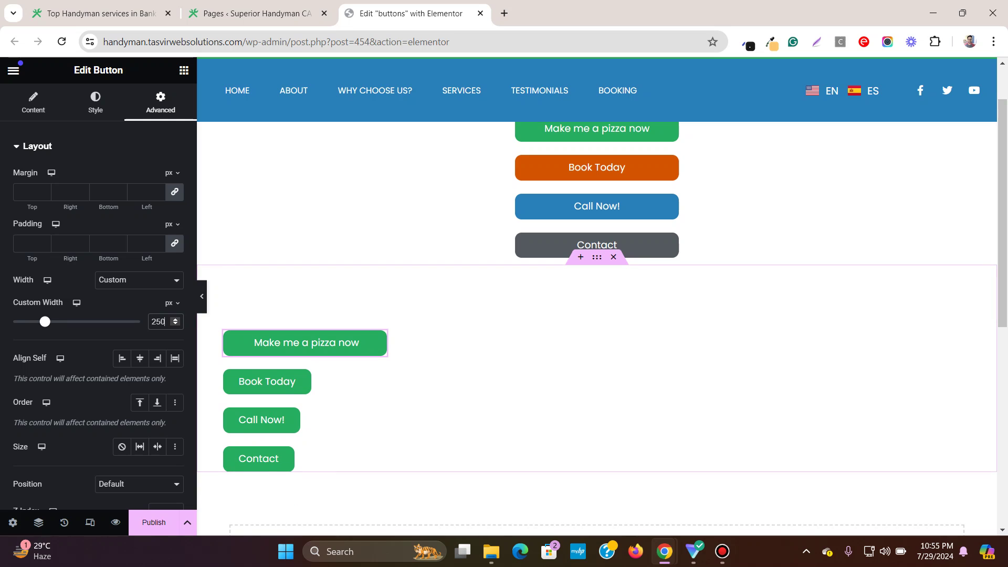
scroll(597, 315, "down", 2)
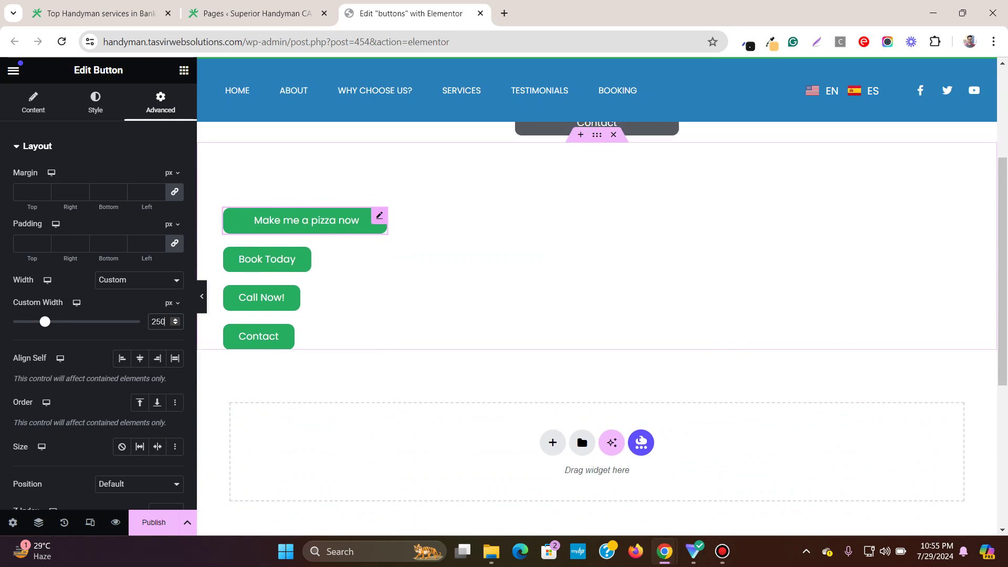
scroll(597, 315, "up", 1)
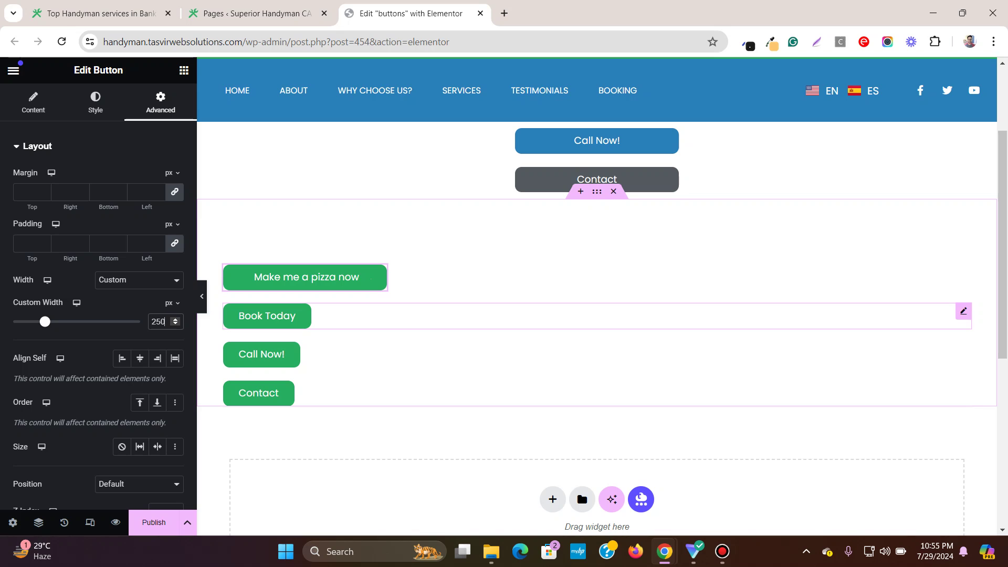
Set the new "Book Today" button's position to Stretch and give it a custom width of 250 px
left_click(268, 316)
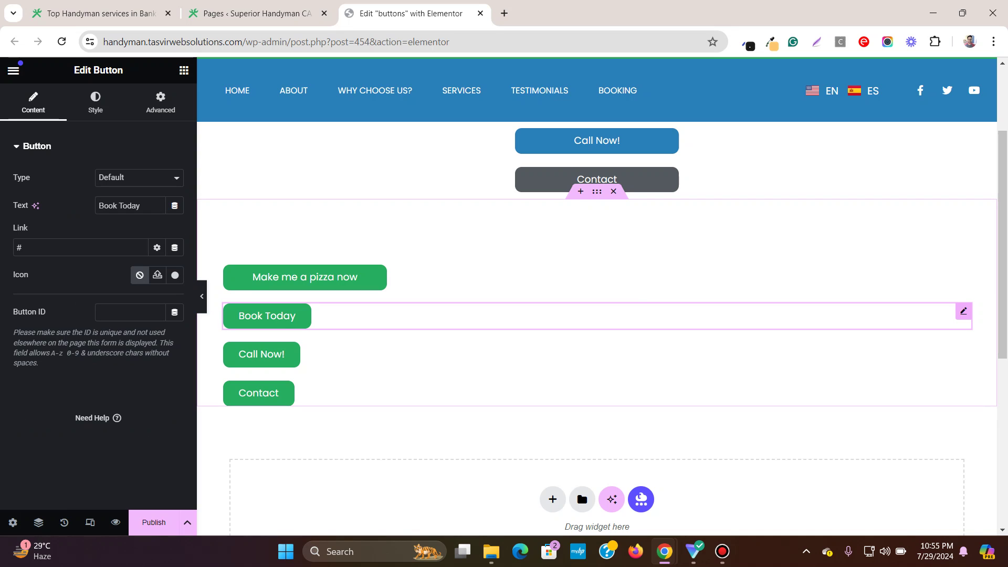
left_click(95, 102)
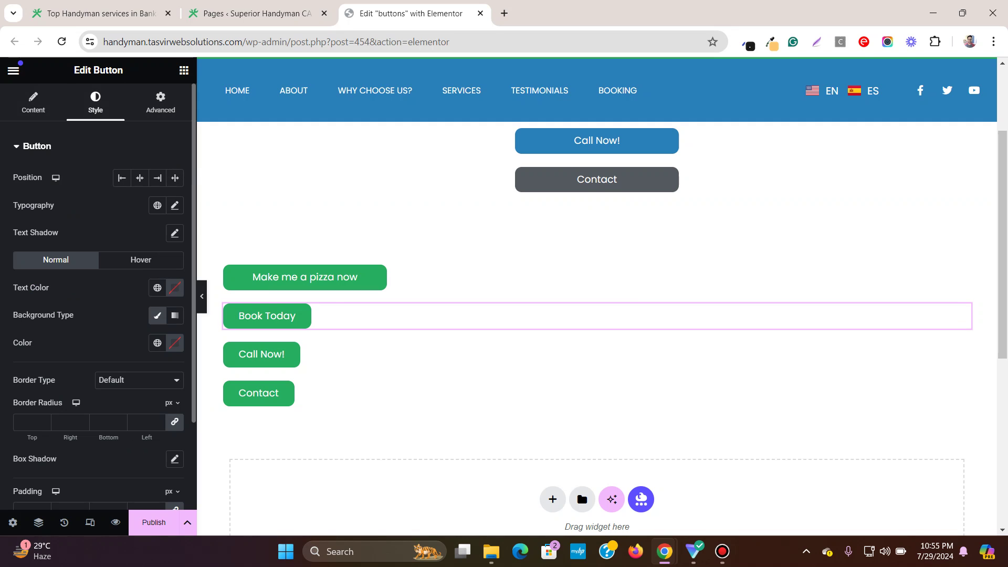
left_click(175, 178)
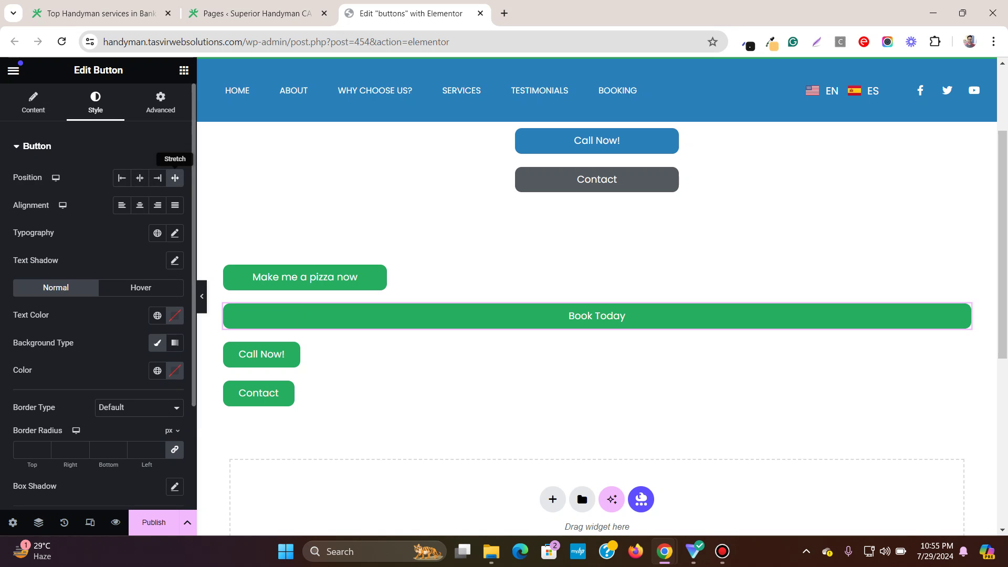
left_click(161, 102)
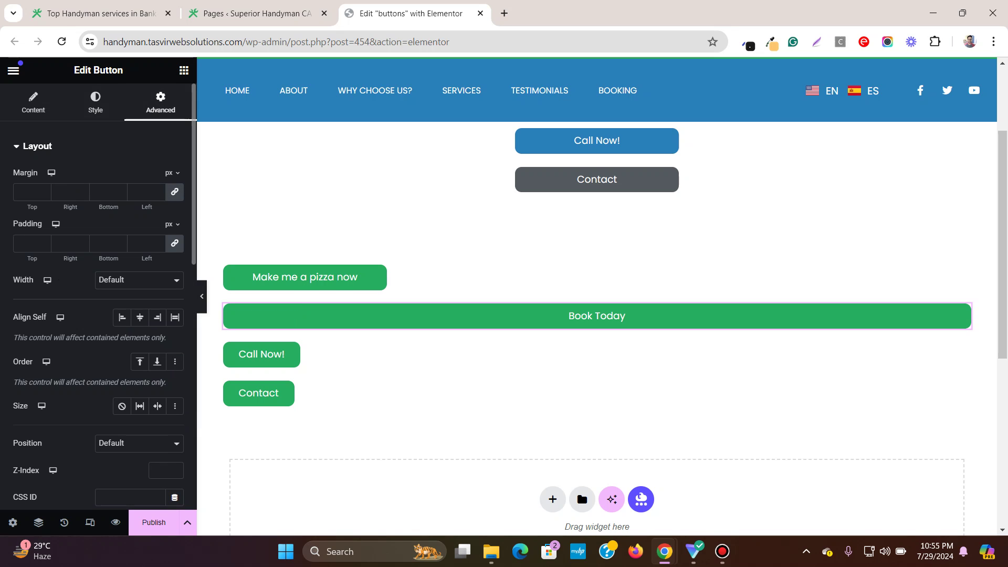
left_click(139, 280)
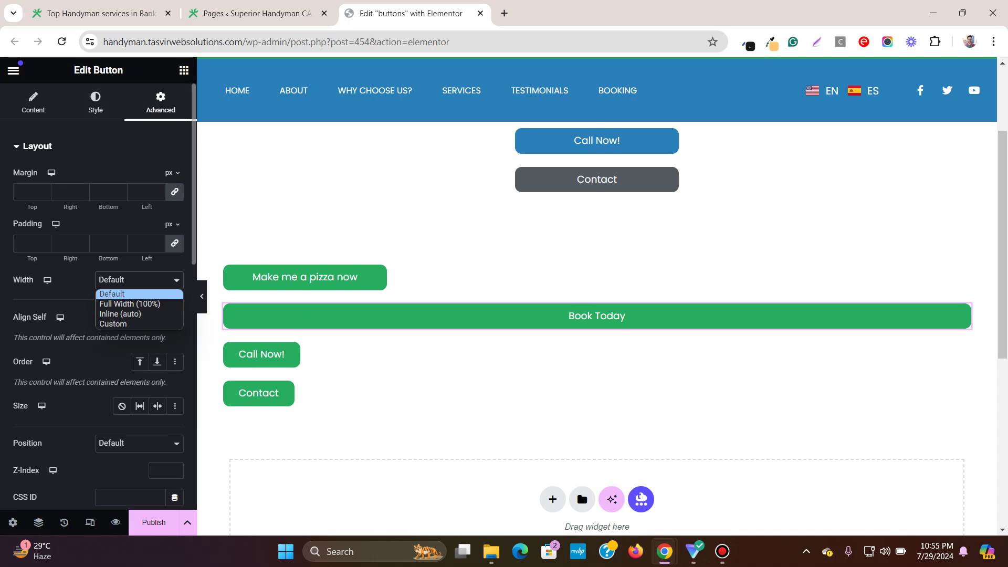
left_click(113, 324)
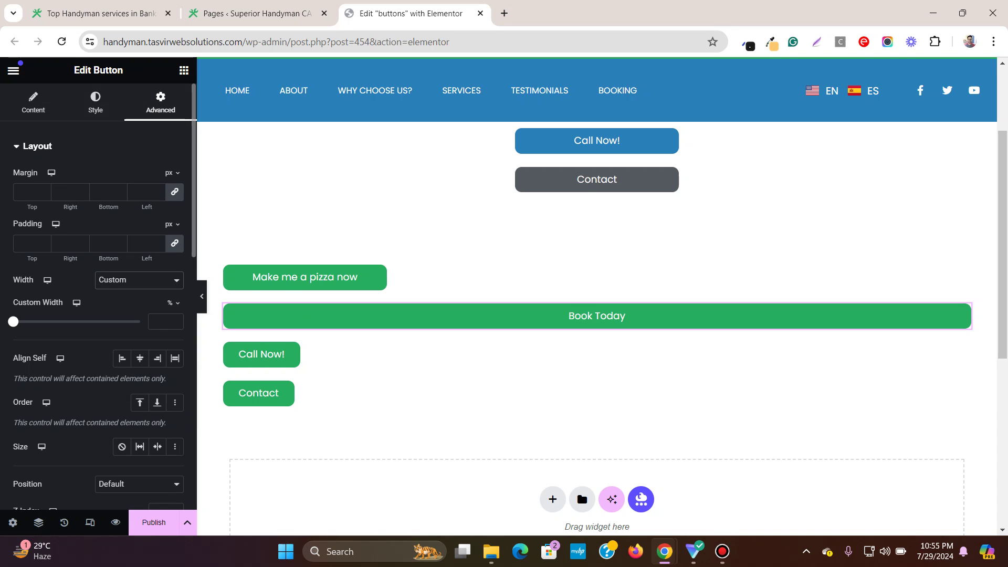
left_click(174, 303)
left_click(173, 304)
type("250")
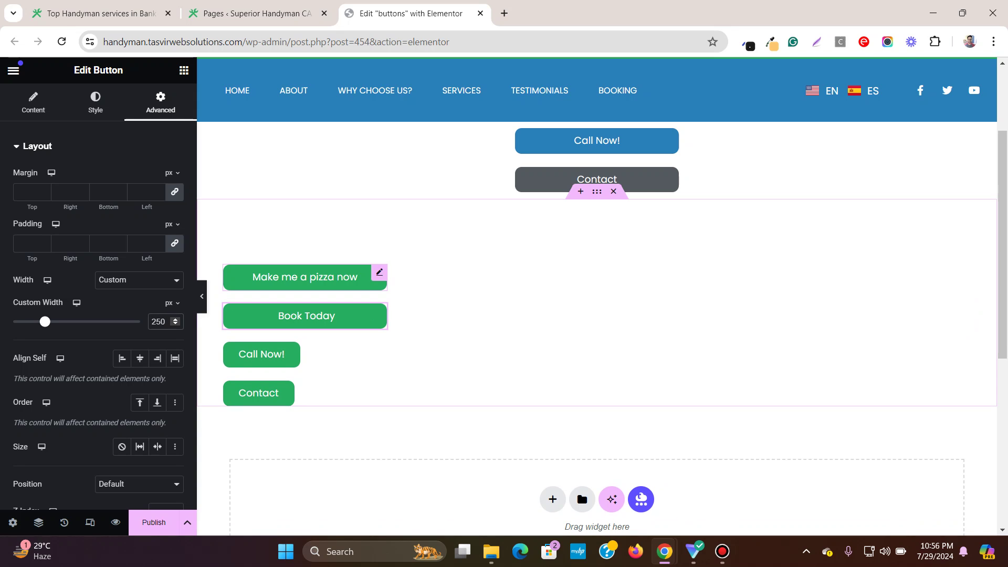
Copy the new "Book Today" button and paste its style onto the "Call Now!" and "Contact" buttons below it
scroll(377, 250, "down", 1)
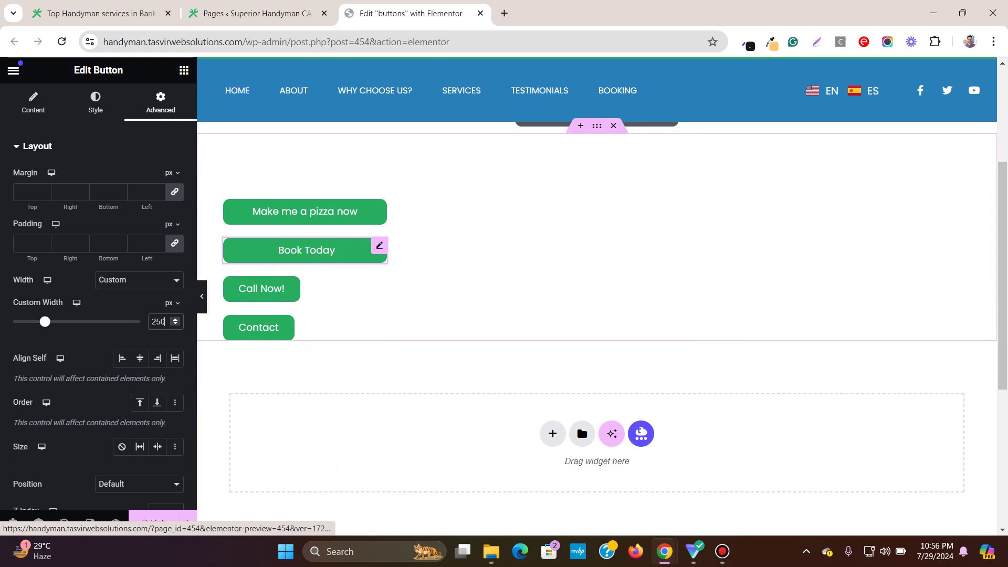
right_click(378, 250)
left_click(415, 294)
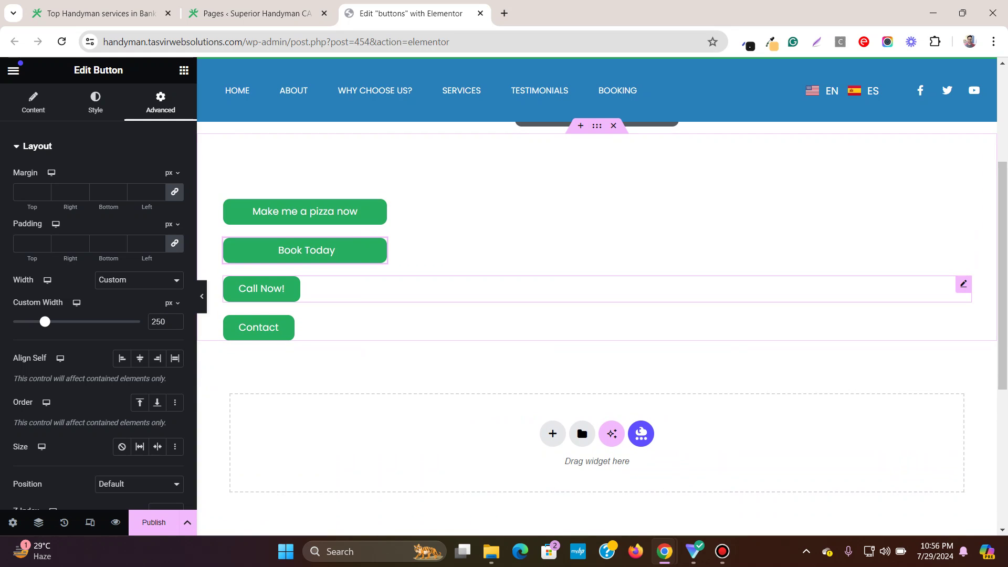
right_click(919, 288)
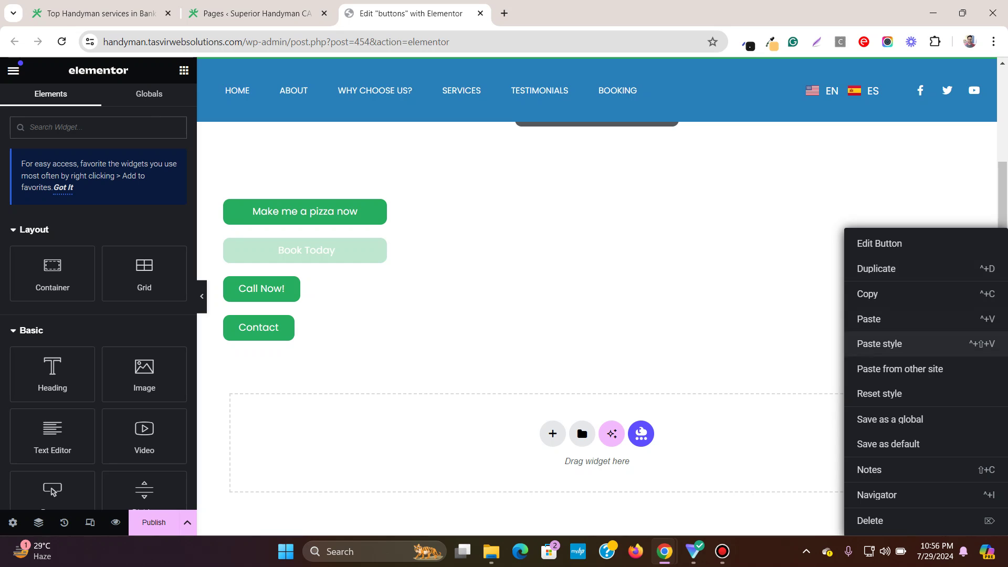
left_click(893, 341)
right_click(919, 328)
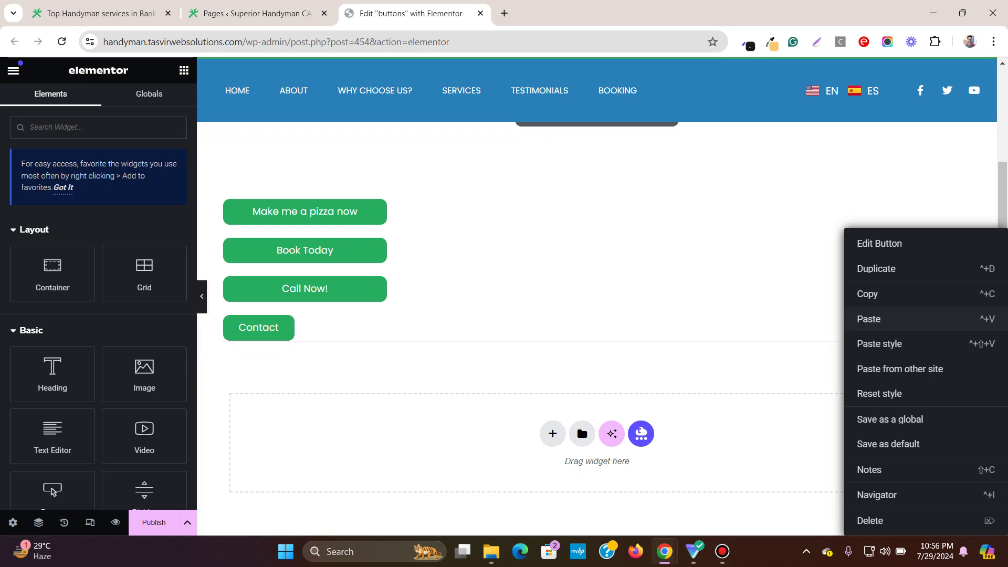
left_click(893, 342)
Duplicate the new "Contact" button and change the copy's text to "Email"
scroll(597, 294, "up", 2)
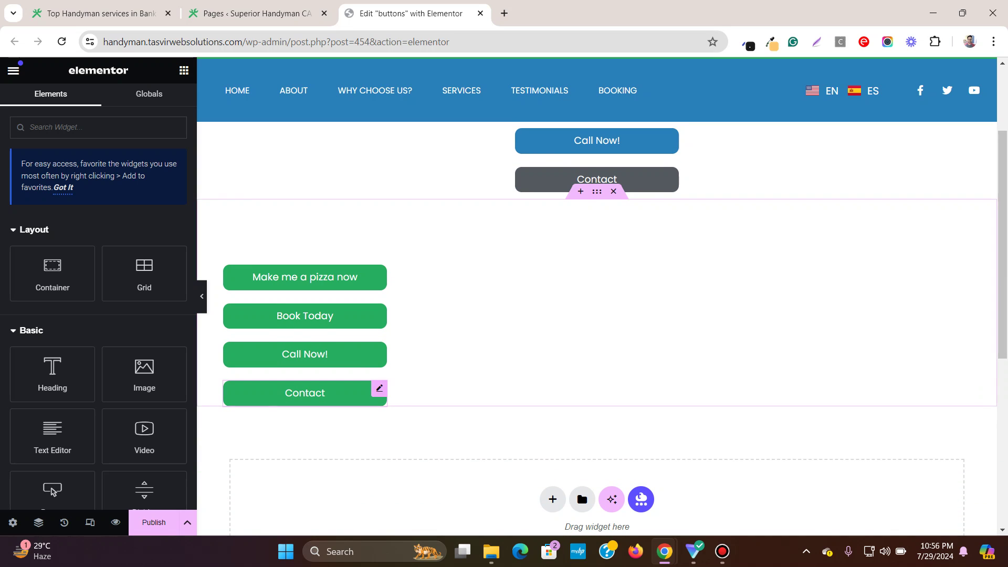
right_click(377, 393)
left_click(409, 268)
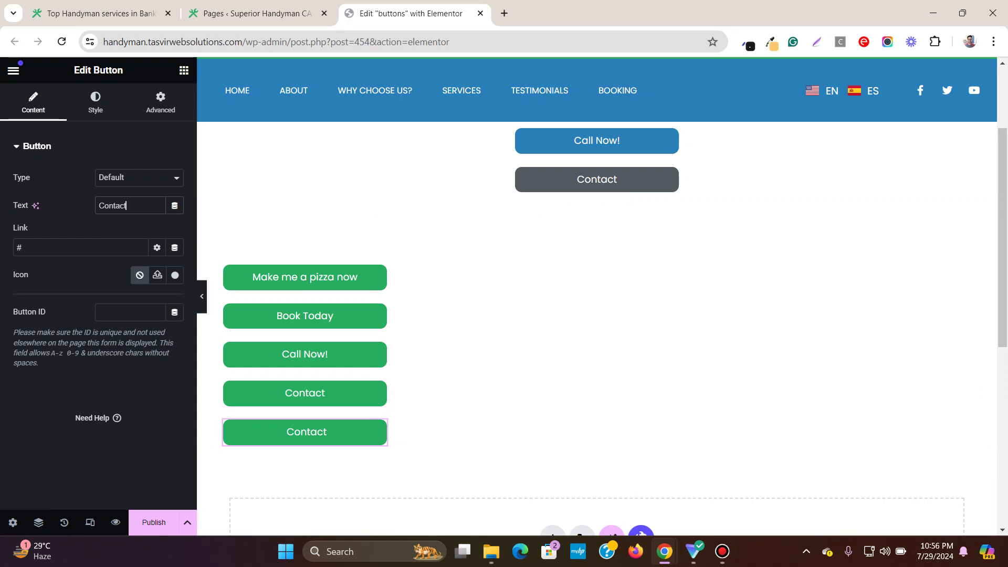
double_click(135, 206)
type("Email")
Save the page as a draft
left_click(188, 522)
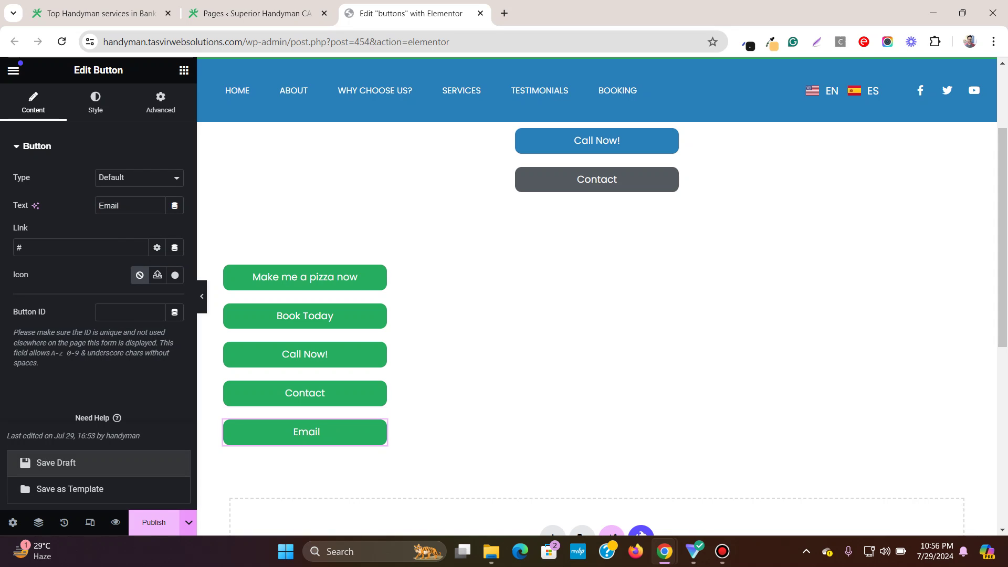
left_click(56, 462)
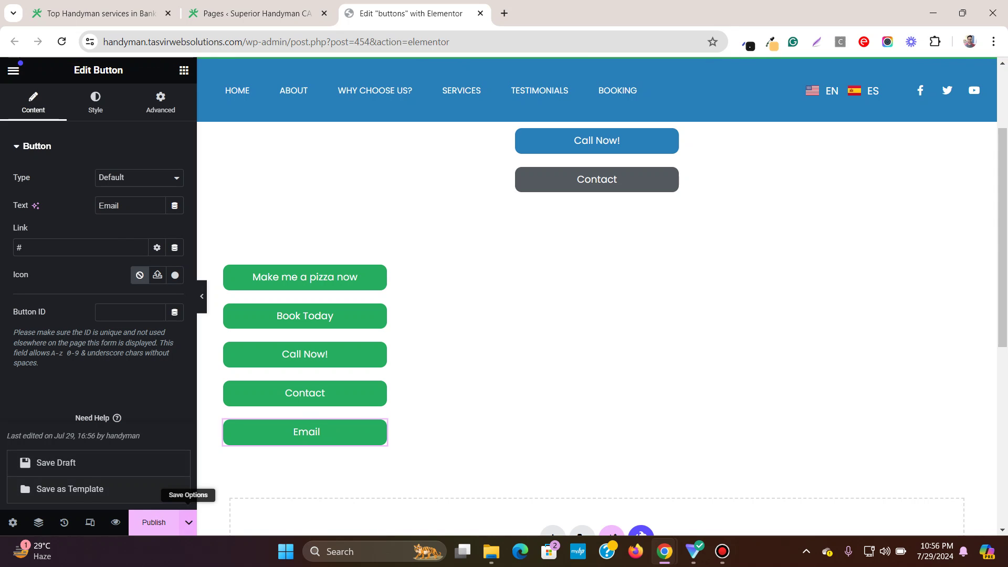
scroll(597, 200, "up", 3)
scroll(597, 294, "down", 3)
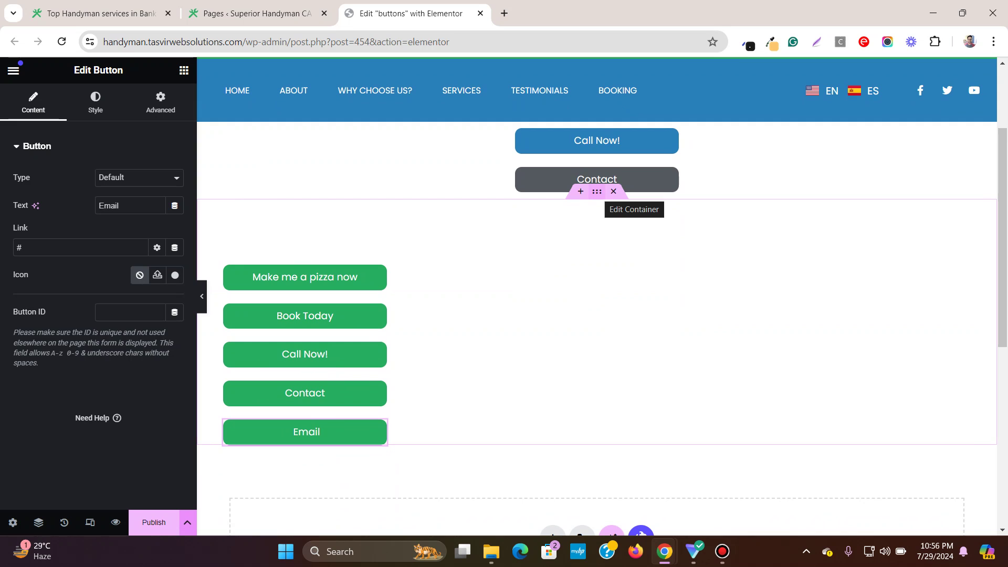
Set the new container's item alignment to Center so its buttons line up under the original stack
left_click(597, 191)
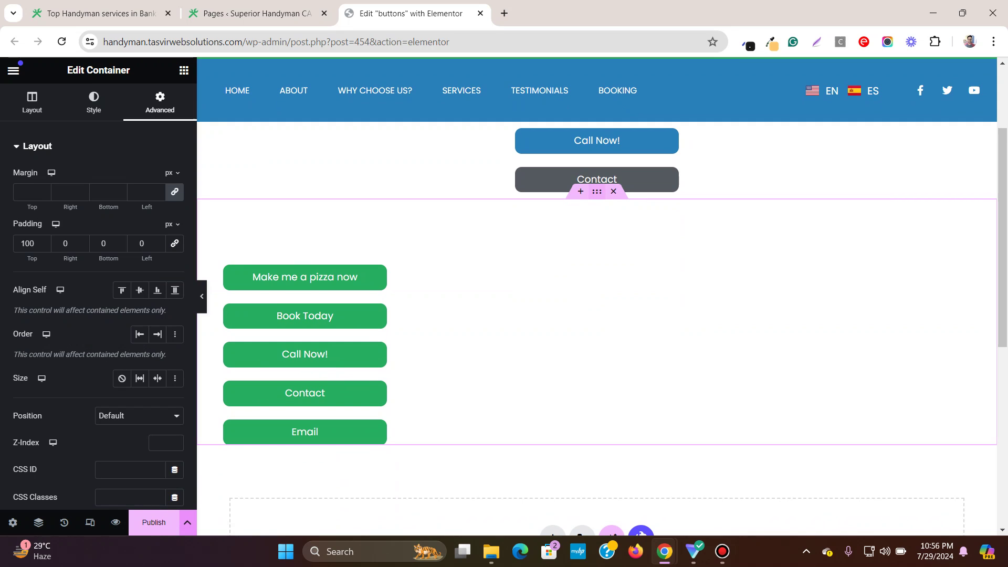
left_click(32, 103)
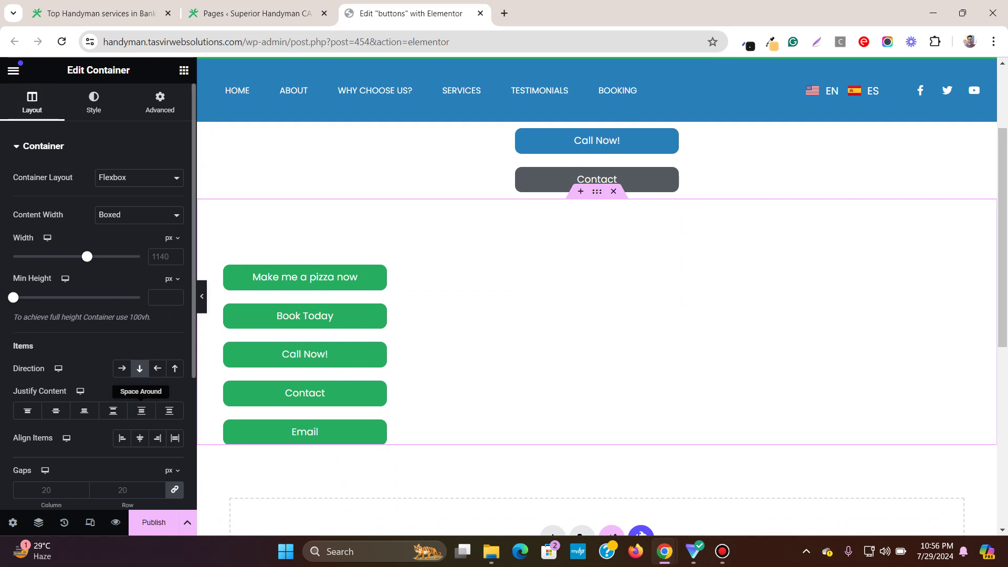
left_click(140, 438)
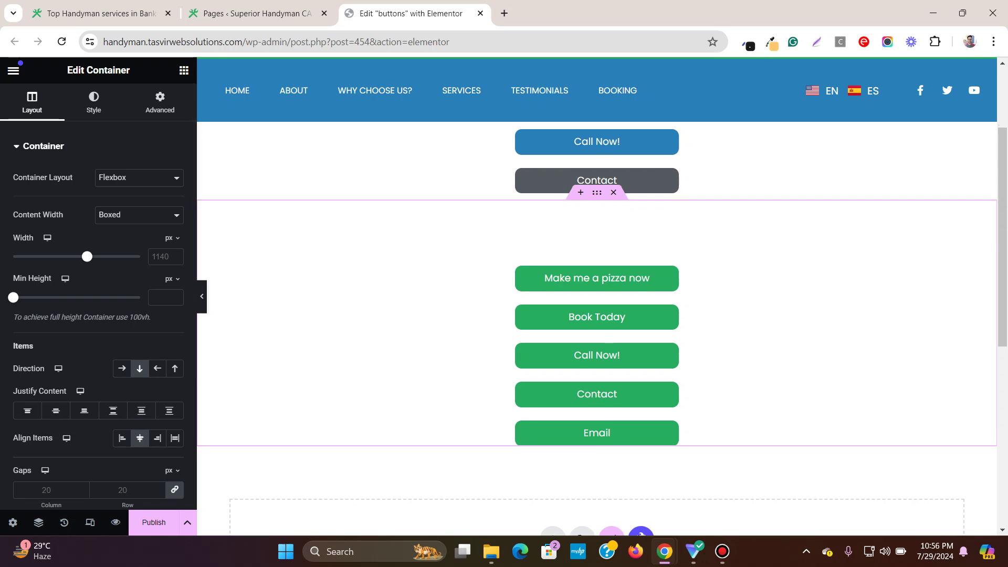
scroll(597, 263, "up", 2)
scroll(597, 262, "down", 2)
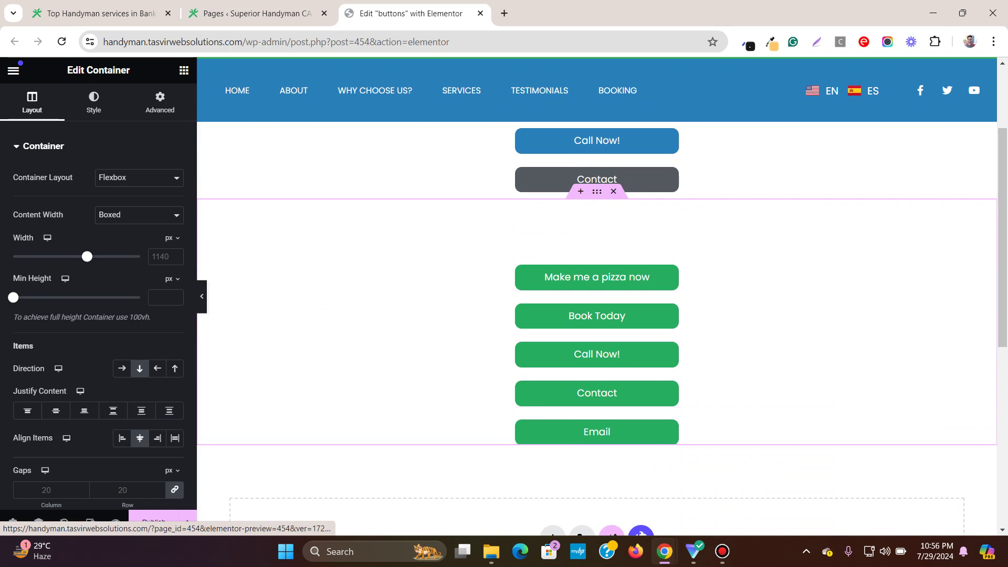
Change the new container's item direction to Row - horizontal and duplicate the "Email" button at the end of the row
scroll(597, 315, "up", 1)
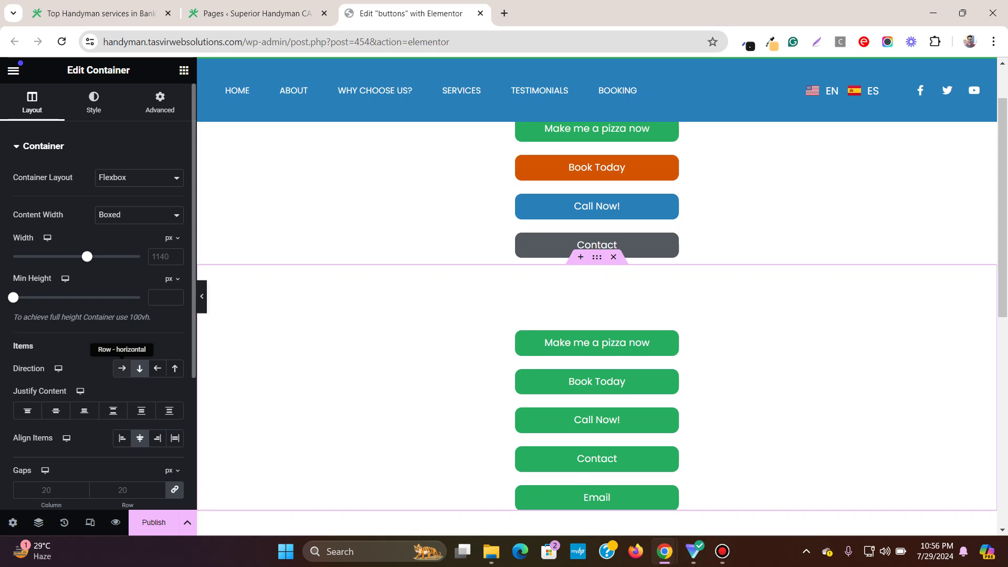
left_click(122, 368)
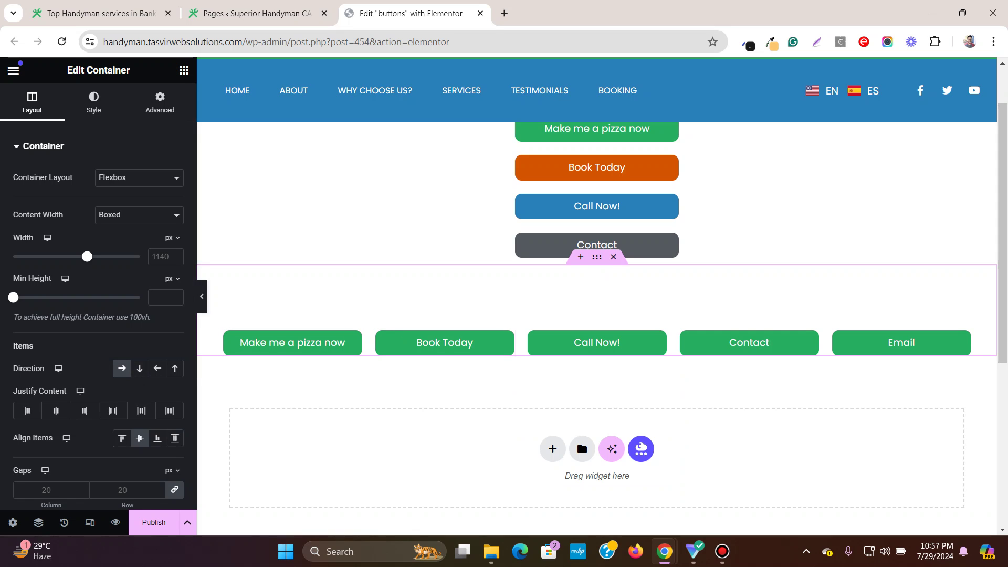
right_click(964, 344)
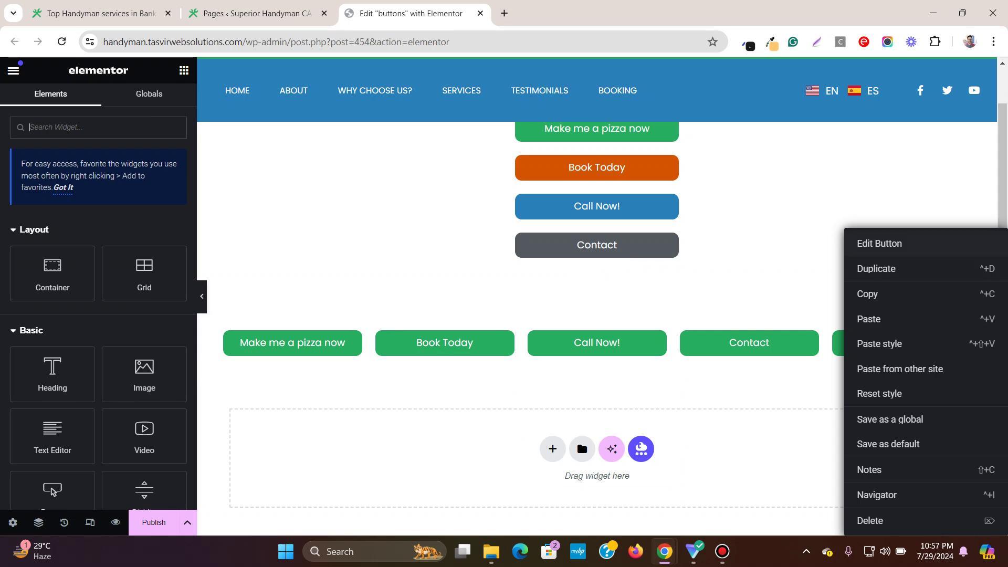
left_click(882, 269)
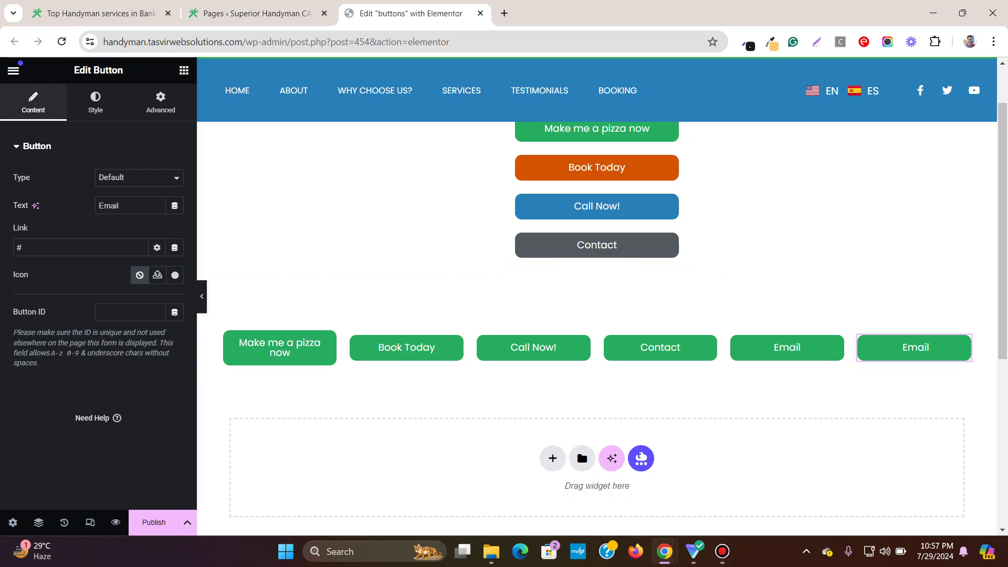
left_click(597, 257)
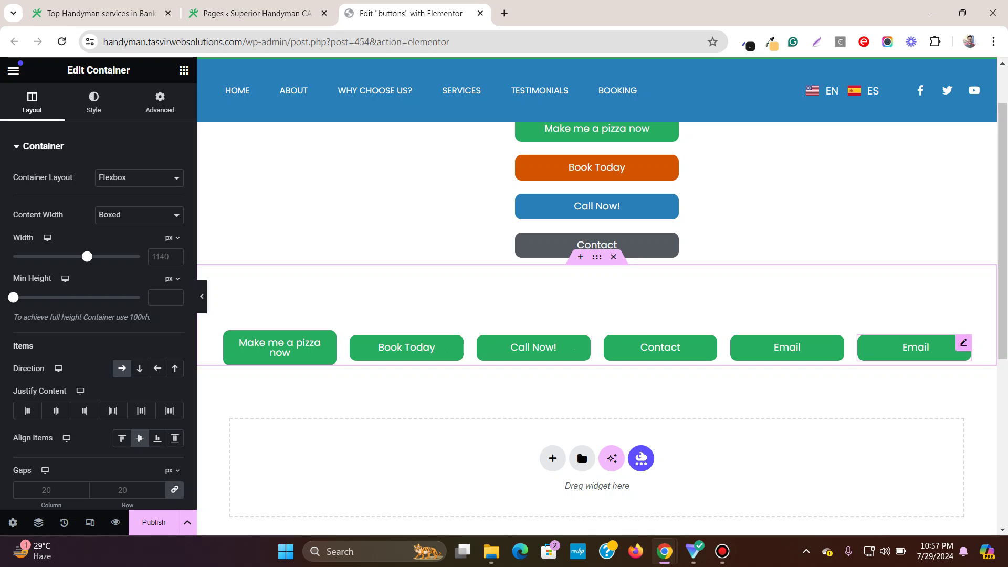
right_click(924, 348)
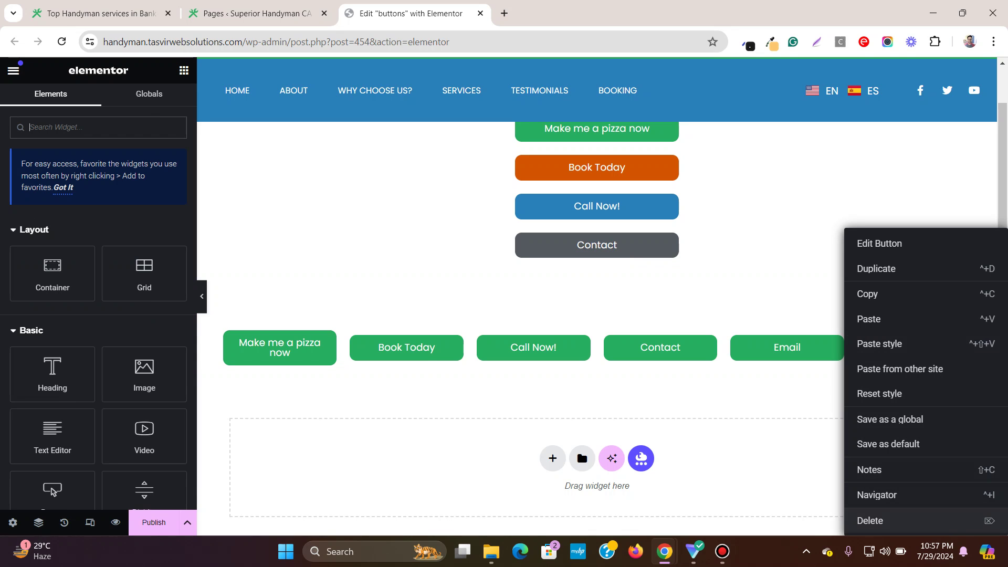
key("Escape")
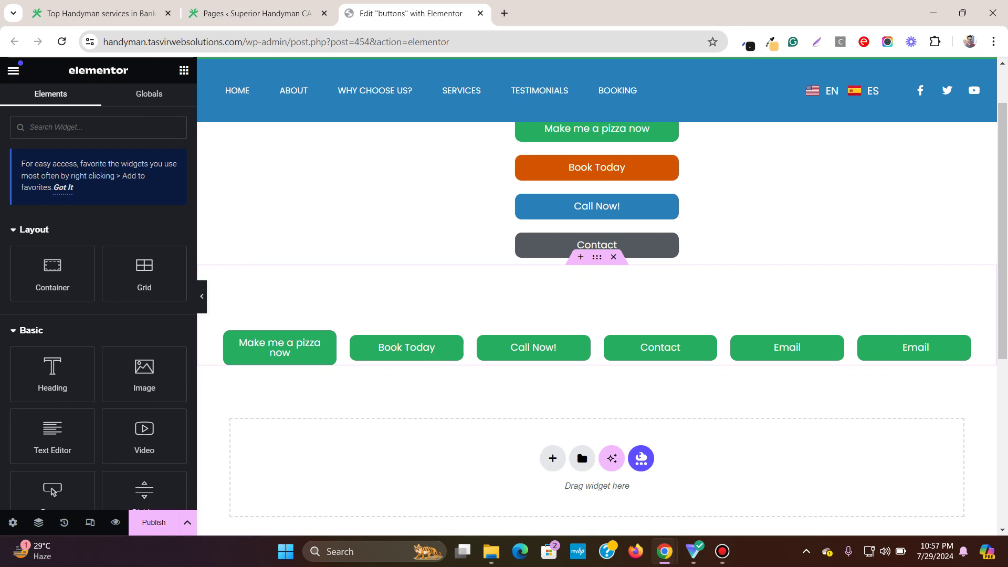
Set the new container's items to Wrap so the row of buttons breaks onto multiple lines
left_click_drag(597, 257, 596, 257)
left_click(597, 257)
scroll(76, 357, "down", 2)
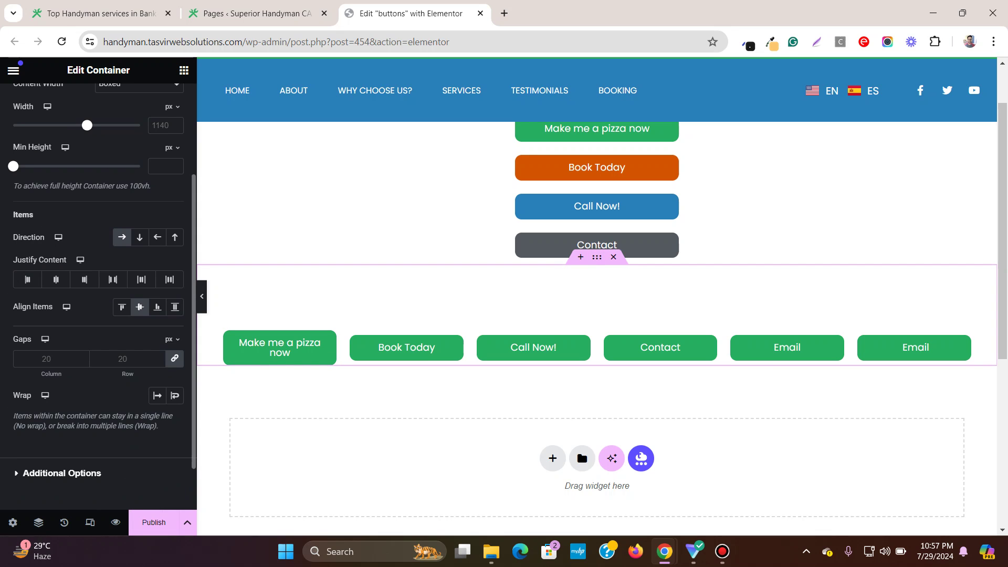
scroll(76, 357, "up", 2)
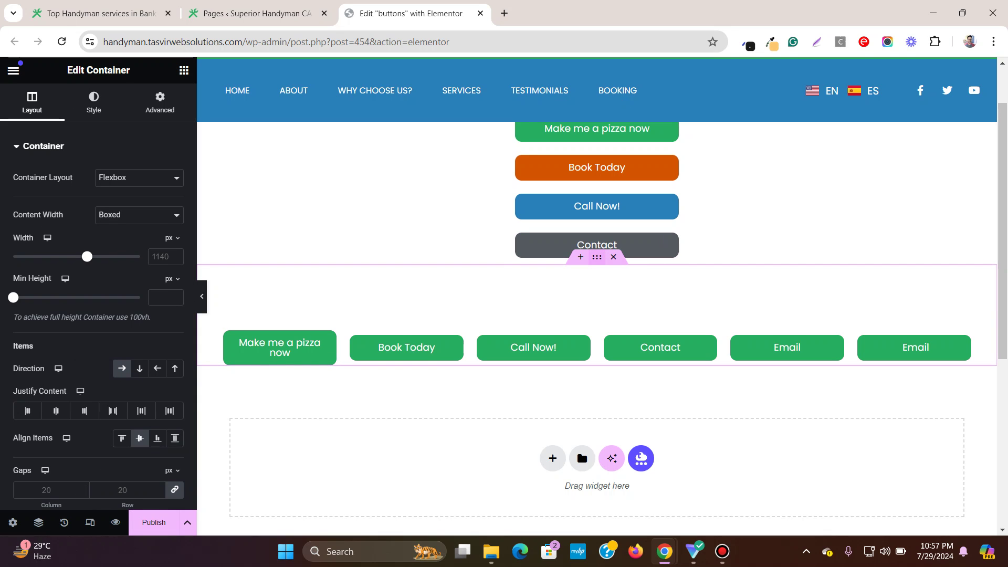
scroll(99, 289, "down", 3)
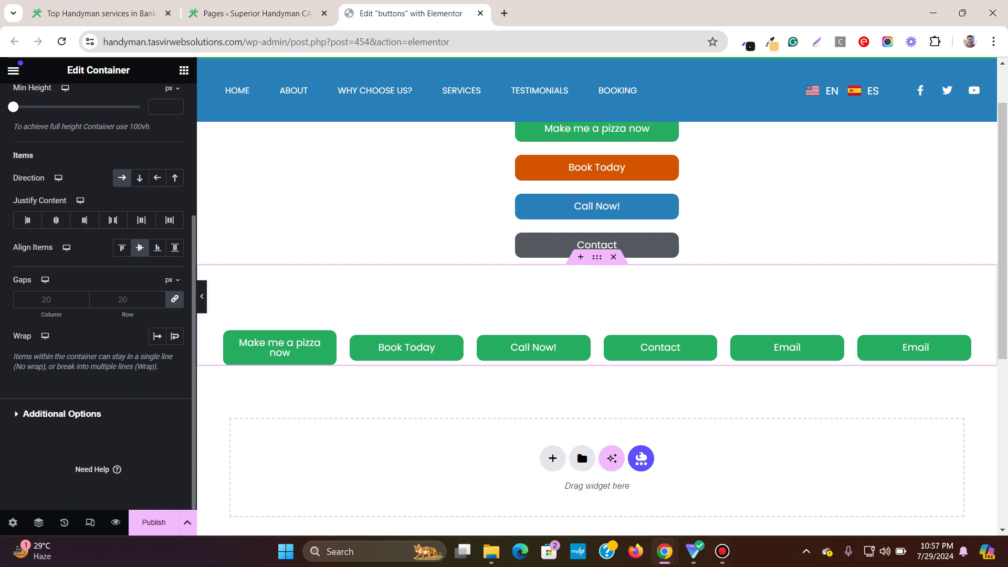
left_click(175, 337)
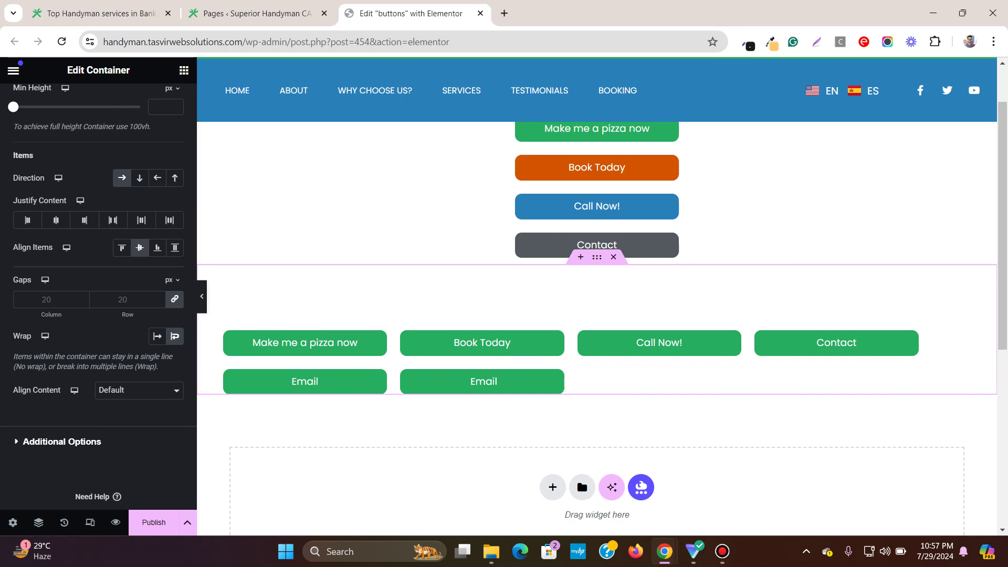
scroll(371, 318, "down", 1)
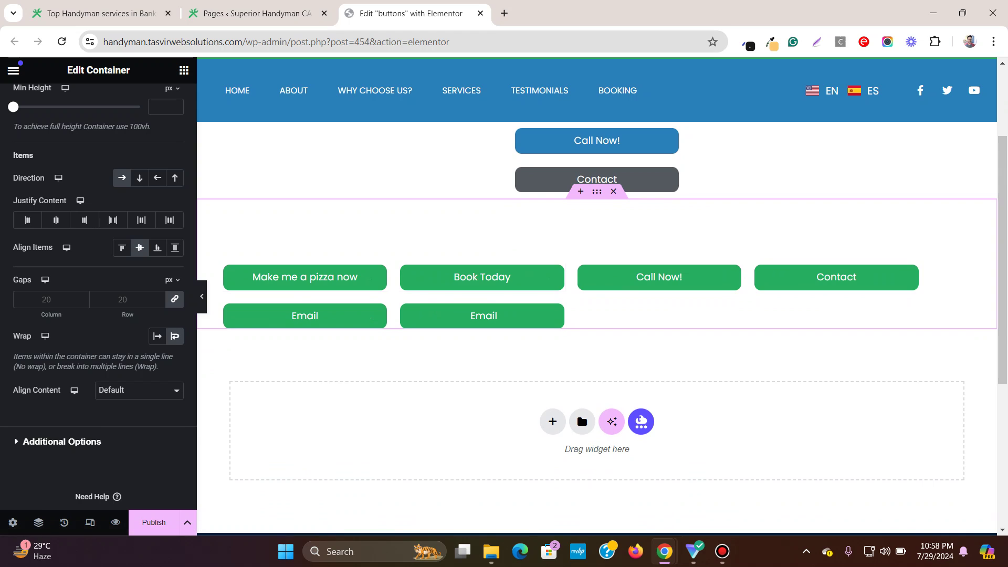
scroll(682, 276, "up", 2)
scroll(597, 192, "down", 2)
scroll(98, 296, "up", 4)
Try the container's justify content as Center, Space Between, Space Around and Space Evenly on the wrapped buttons
left_click(93, 103)
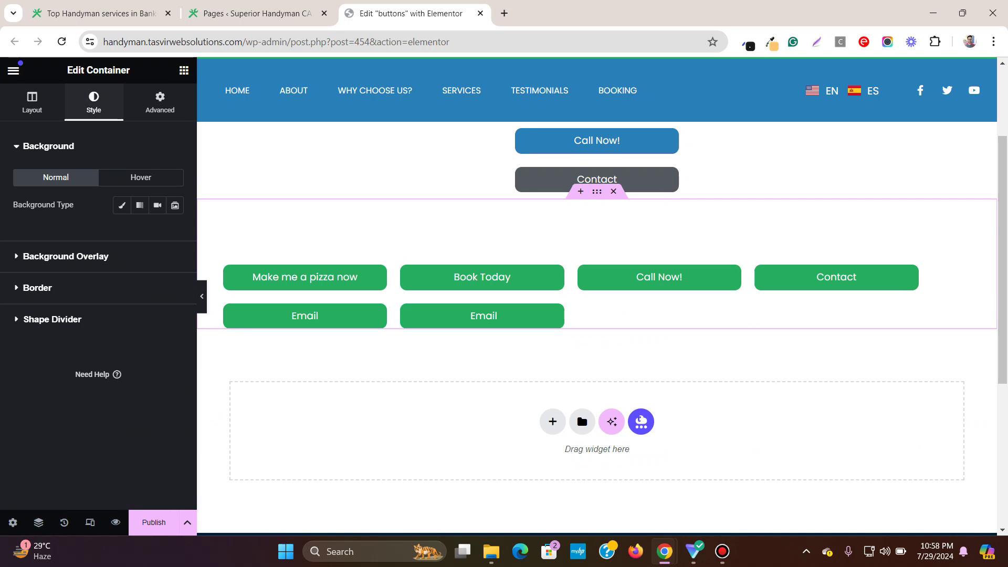
left_click(32, 102)
scroll(105, 315, "down", 2)
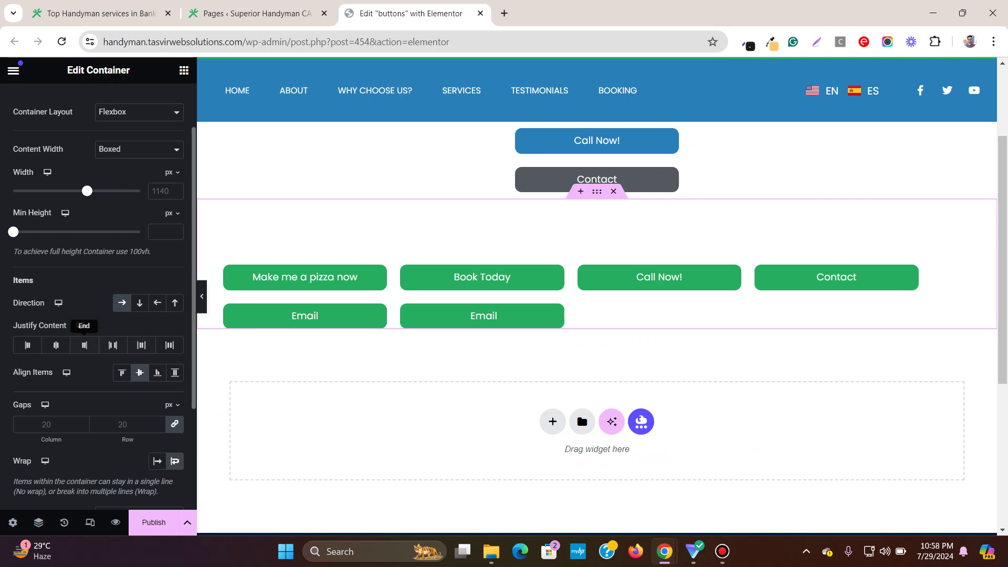
left_click(55, 345)
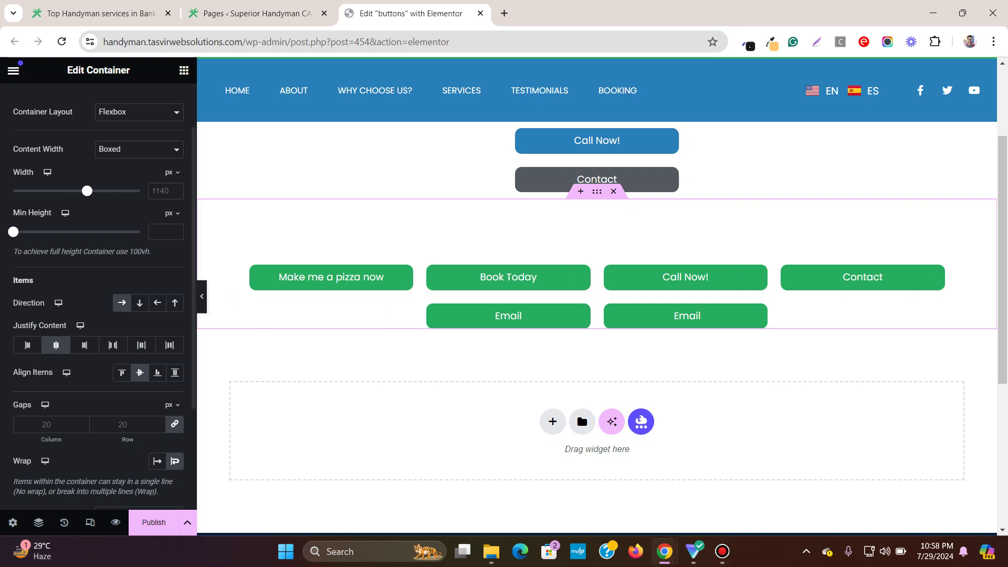
left_click(113, 345)
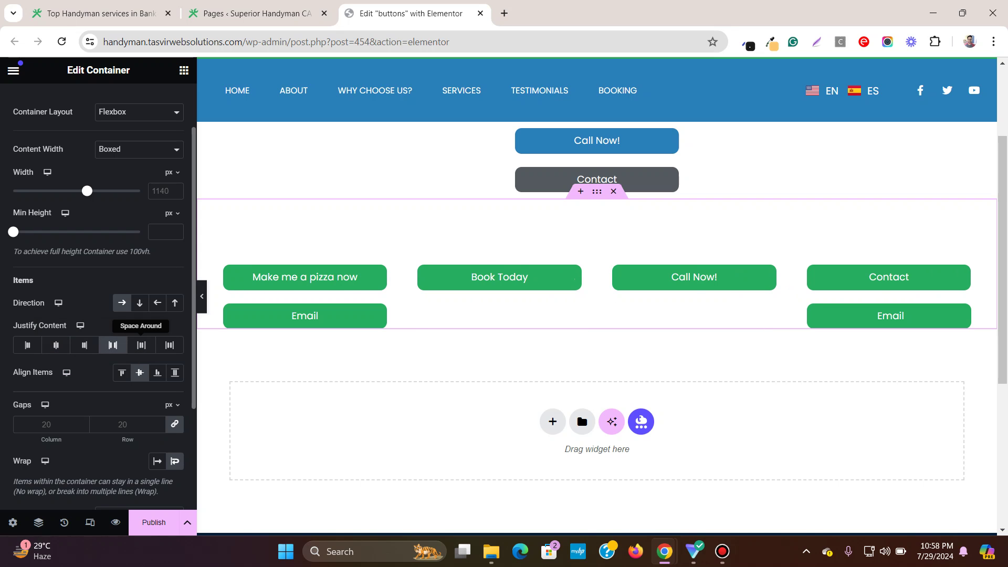
left_click(141, 345)
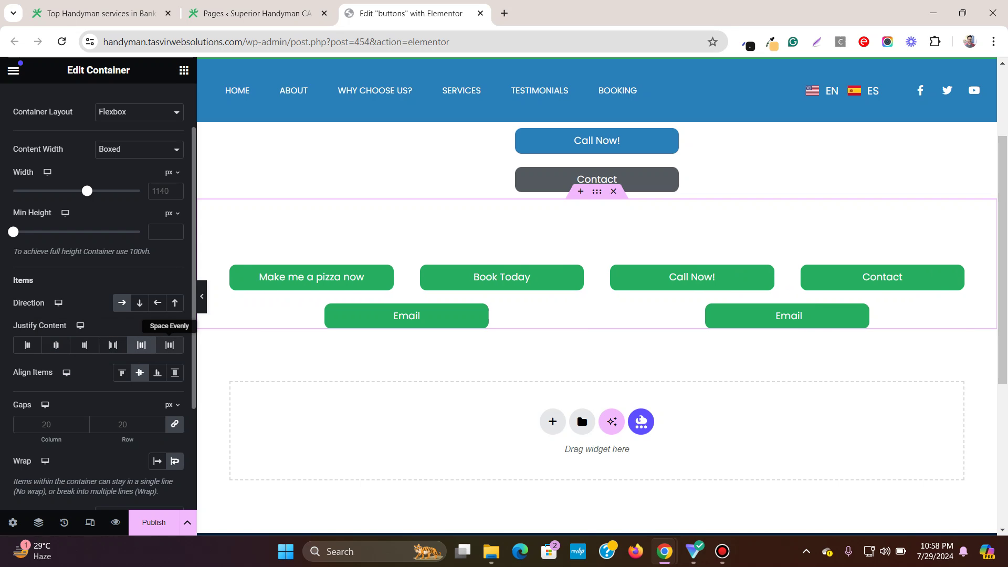
left_click(169, 345)
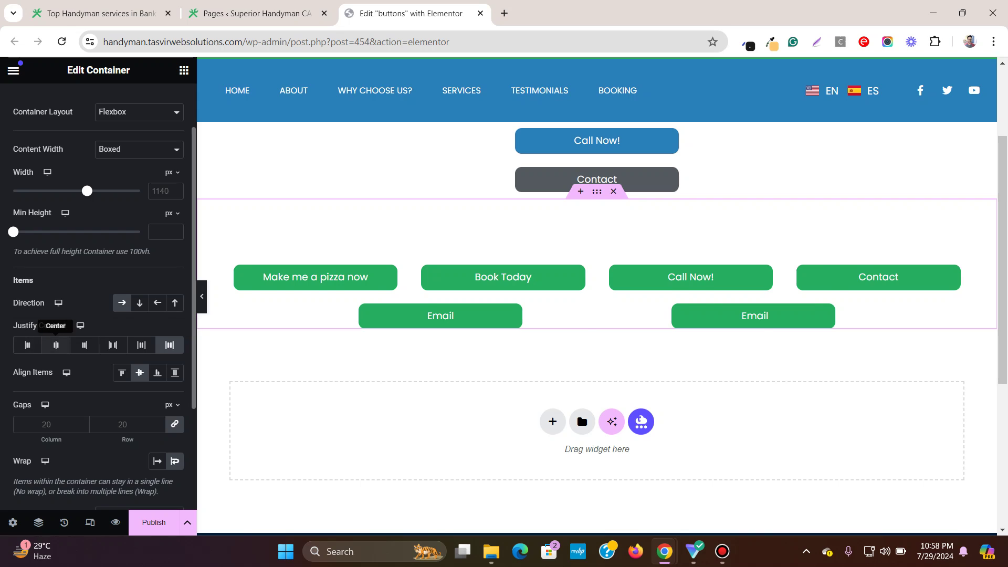
Compare Center, Start and End justification for the wrapped buttons and leave the container set to Start
left_click(55, 345)
left_click(27, 345)
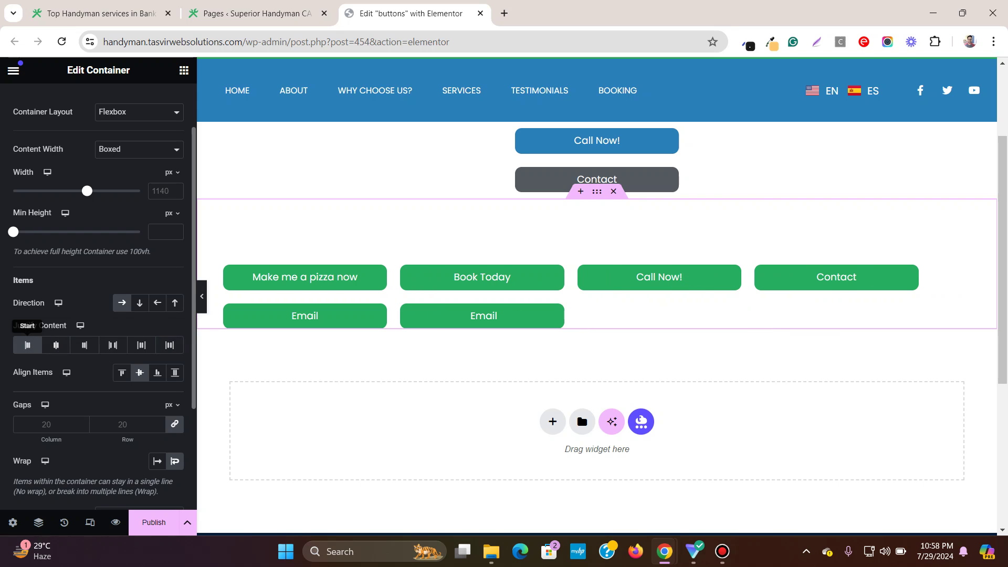
left_click(84, 345)
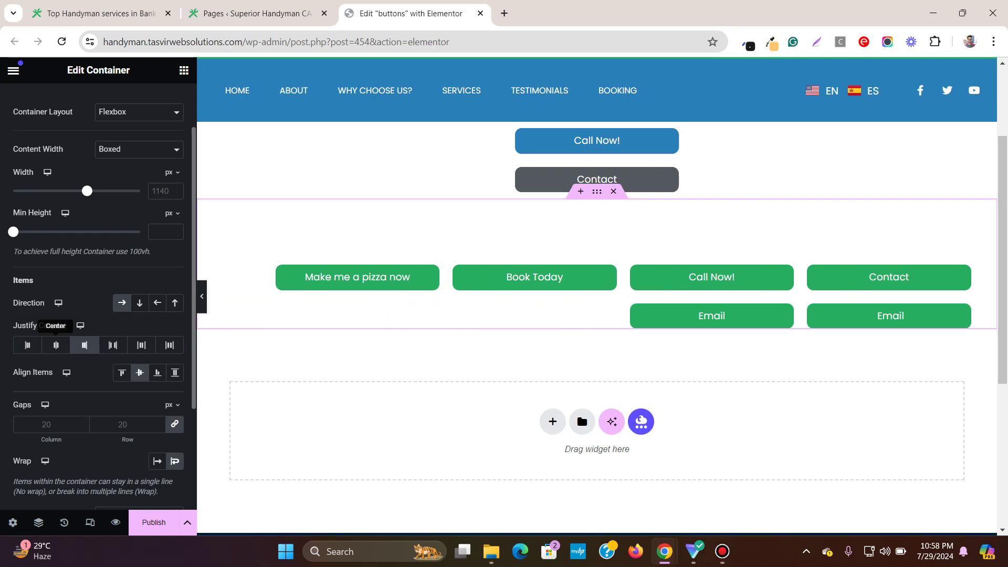
left_click(28, 345)
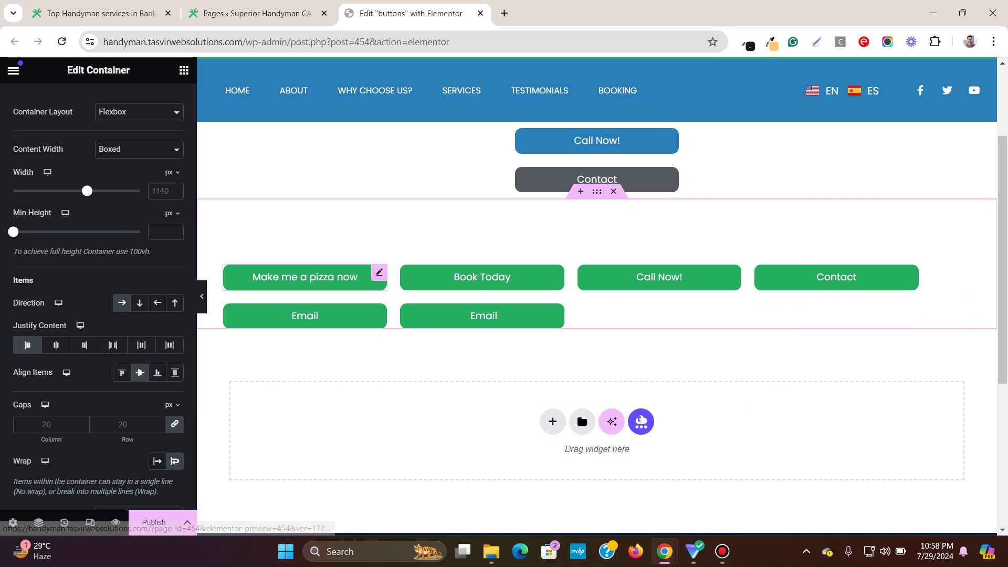
Open the advanced layout settings of the green "Make me a pizza now" button and review both button groups, including at full page width
left_click(379, 272)
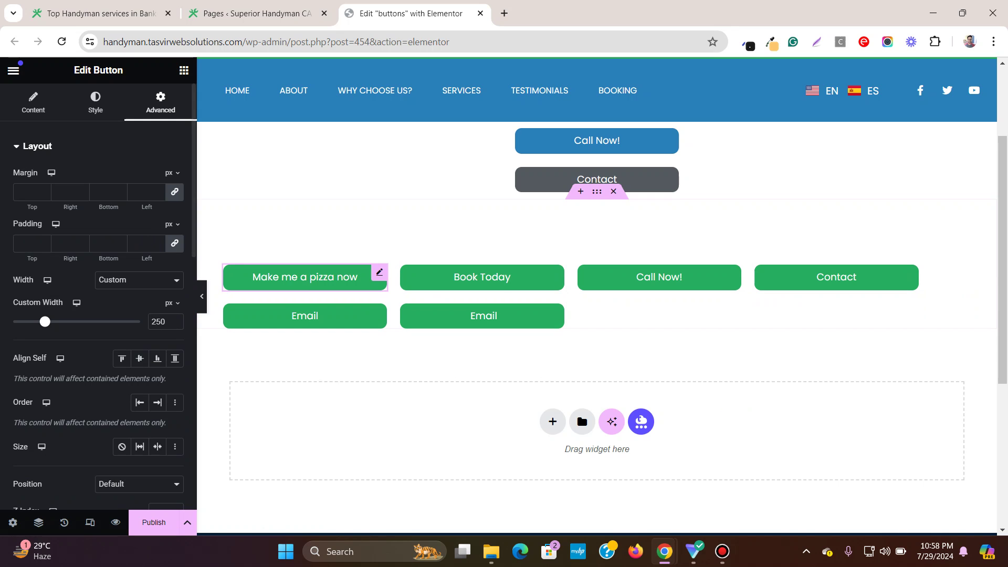
left_click(201, 297)
scroll(499, 297, "up", 2)
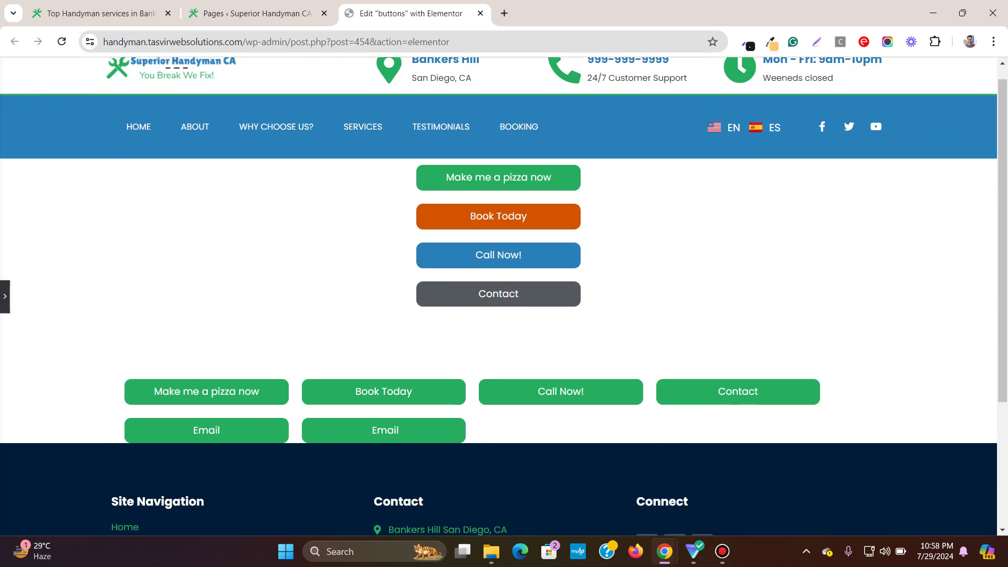
scroll(499, 296, "down", 1)
left_click(4, 297)
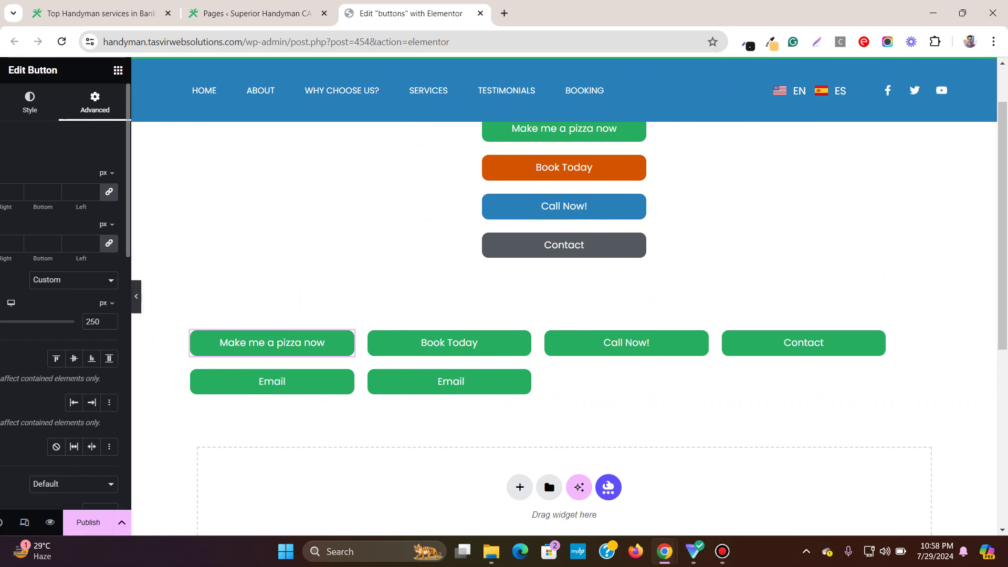
scroll(499, 326, "down", 2)
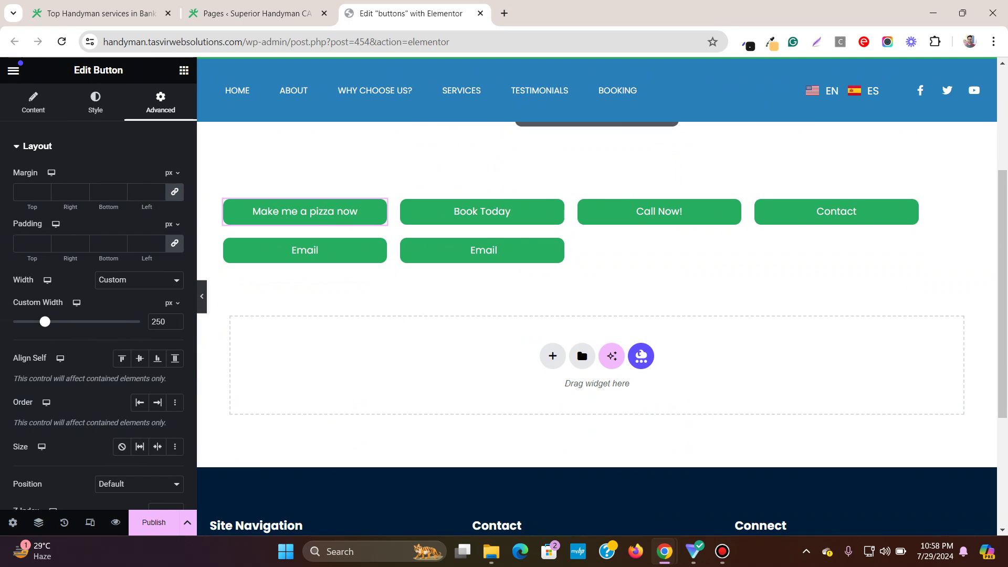
scroll(597, 296, "up", 5)
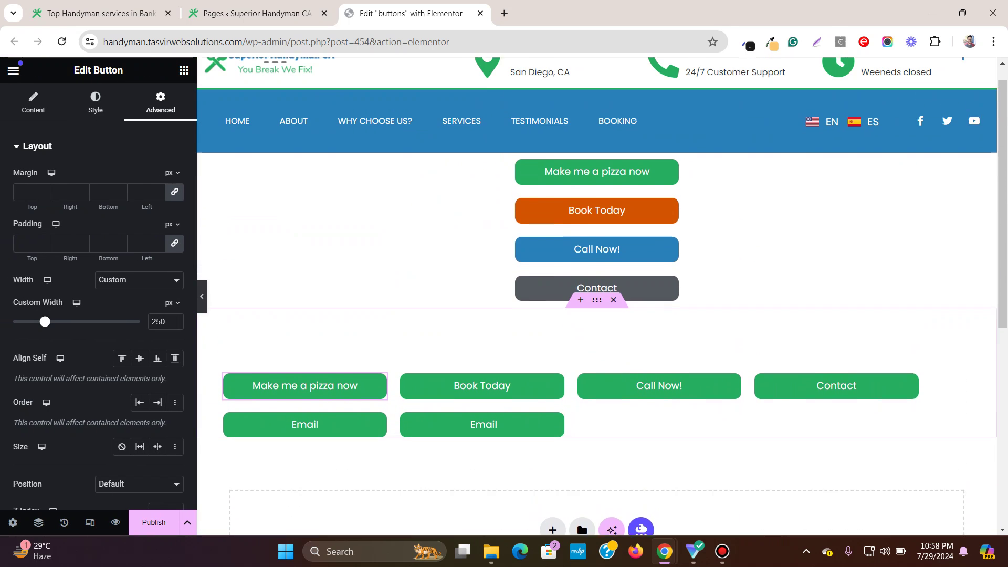